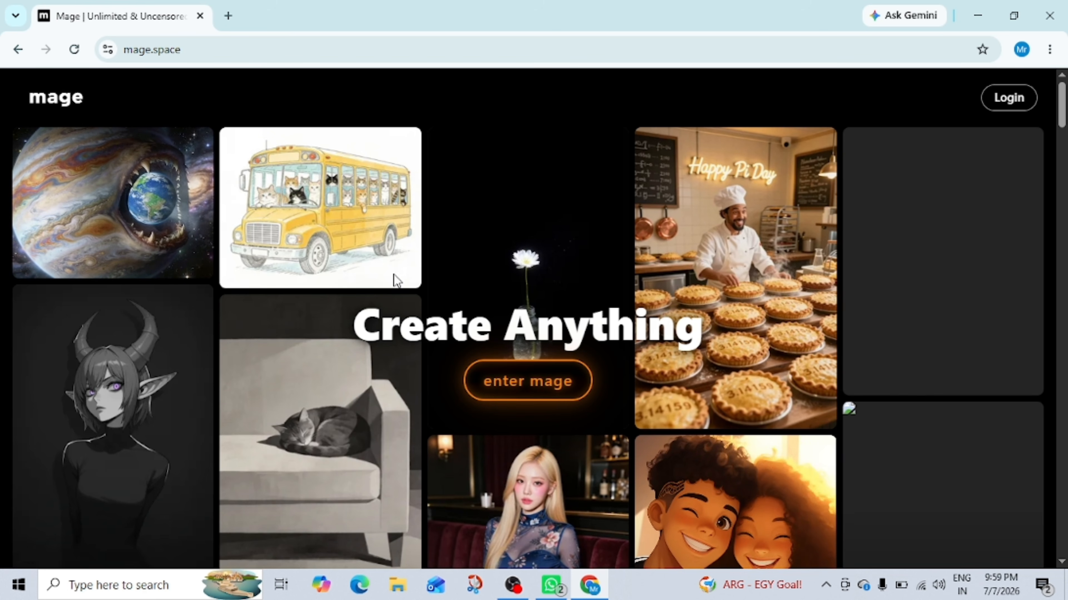
Step: Scroll through the landing page to read the site description and the frequently asked questions
{"action": "scroll", "coordinate": [393, 279], "scroll_direction": "down", "scroll_amount": 5}
{"action": "scroll", "coordinate": [386, 292], "scroll_direction": "down", "scroll_amount": 5}
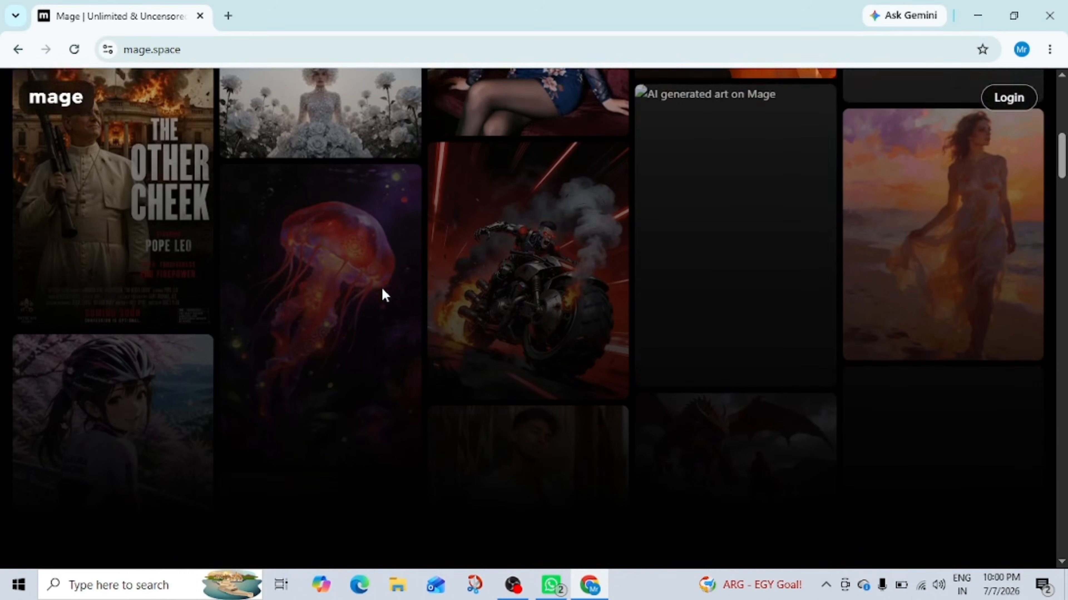
{"action": "scroll", "coordinate": [383, 291], "scroll_direction": "down", "scroll_amount": 10}
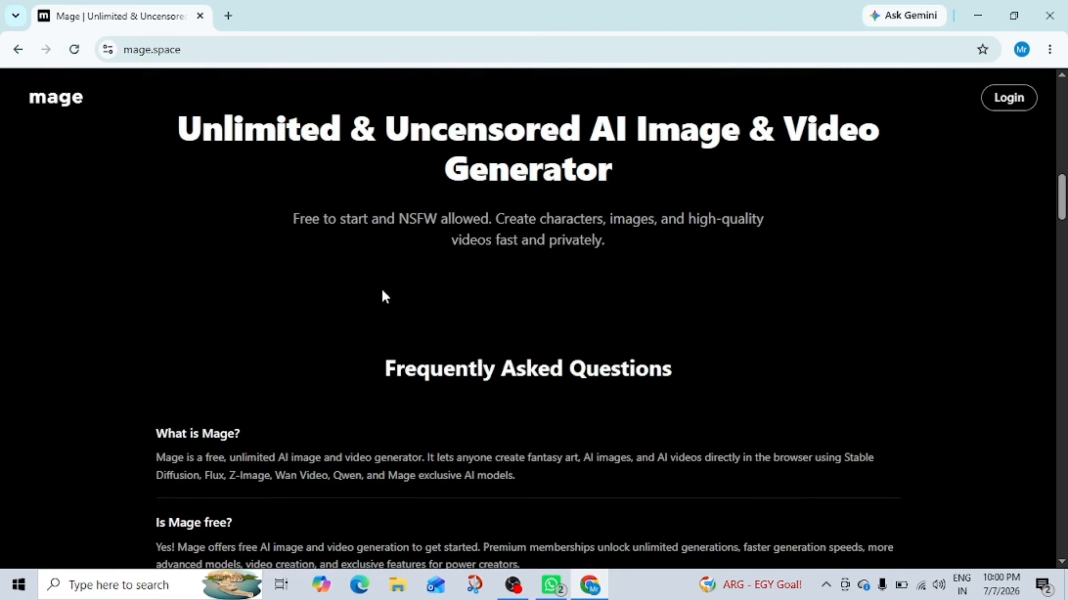
{"action": "left_click_drag", "start_coordinate": [176, 110], "coordinate": [324, 165]}
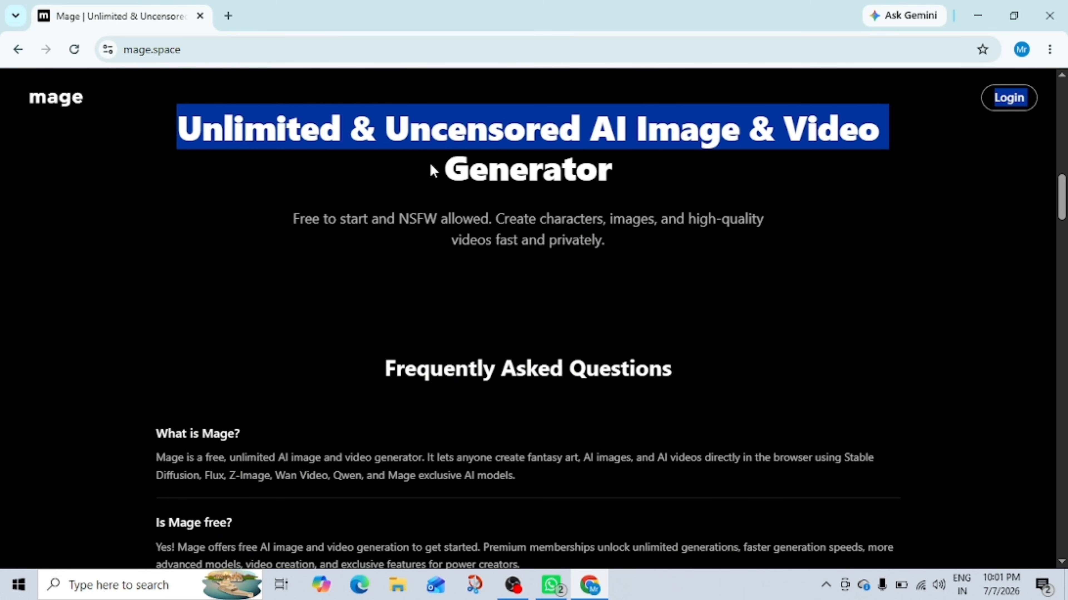
{"action": "left_click_drag", "start_coordinate": [433, 170], "coordinate": [637, 171]}
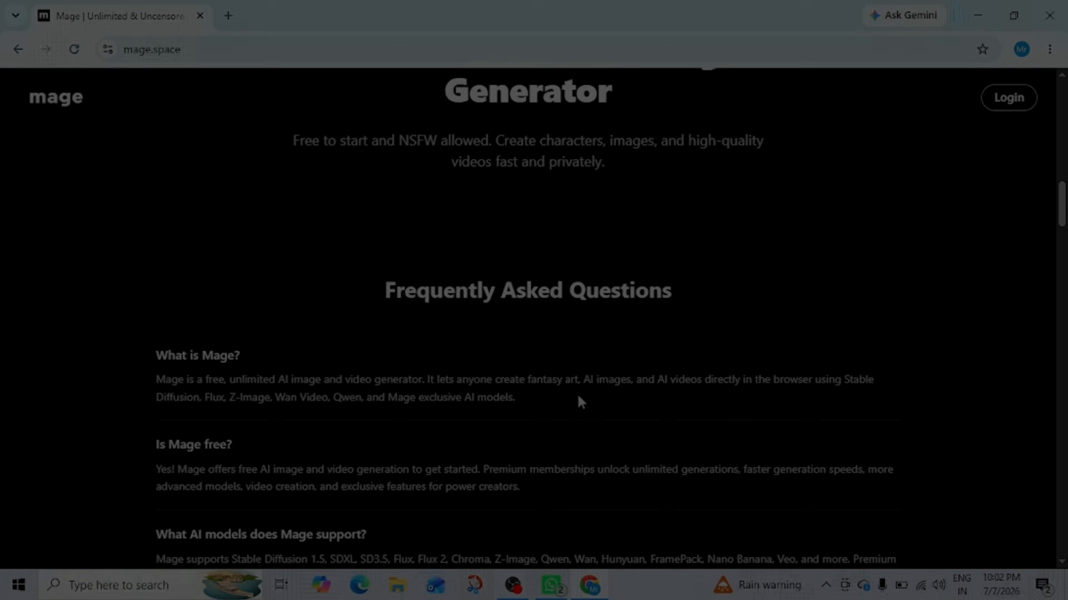
{"action": "scroll", "coordinate": [580, 390], "scroll_direction": "down", "scroll_amount": 3}
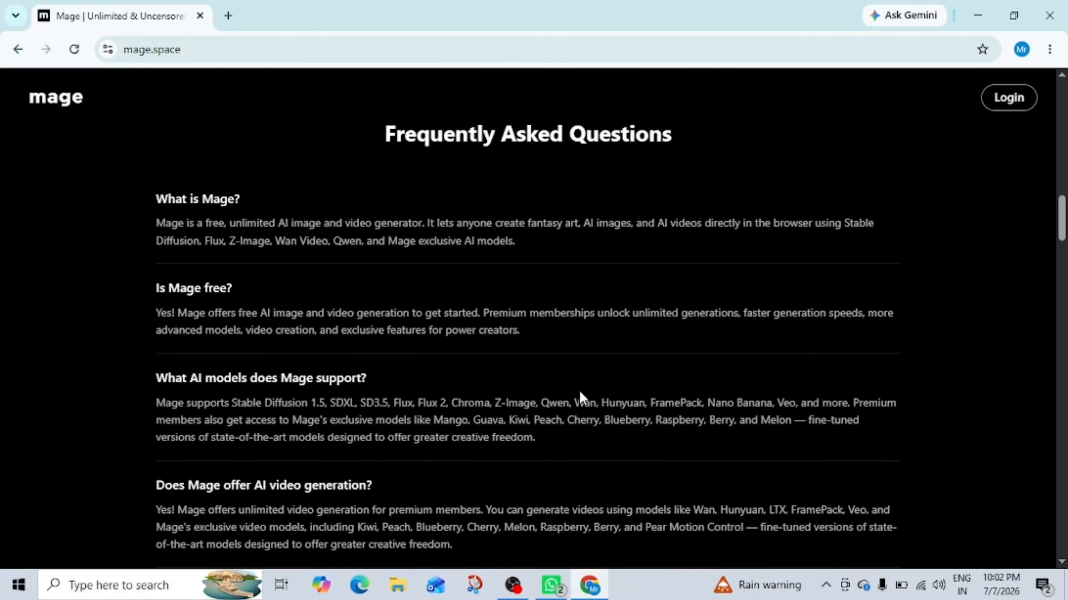
{"action": "scroll", "coordinate": [579, 391], "scroll_direction": "down", "scroll_amount": 2}
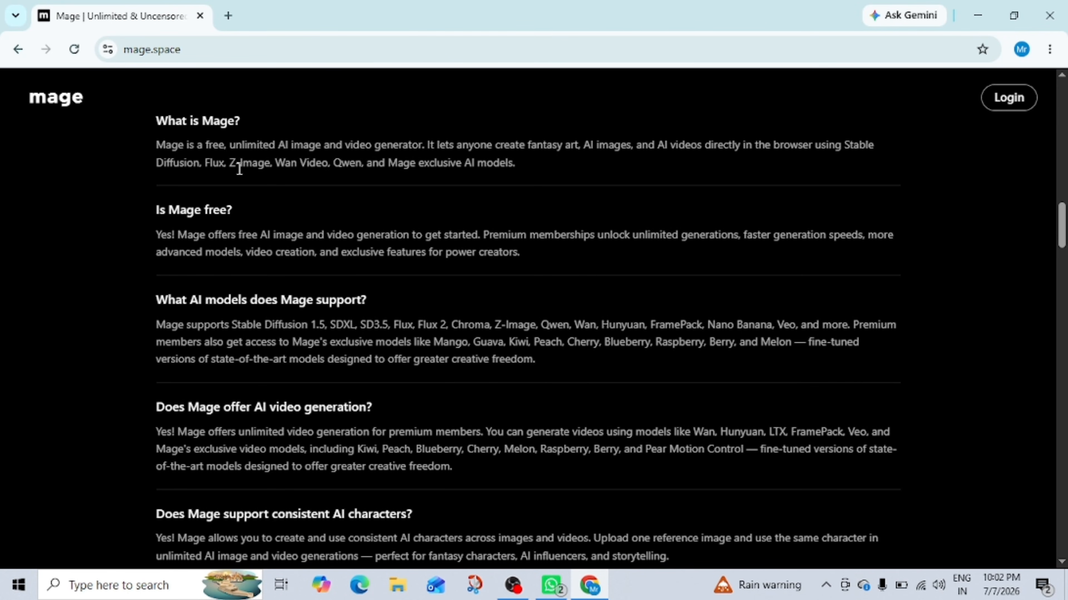
{"action": "scroll", "coordinate": [340, 240], "scroll_direction": "down", "scroll_amount": 4}
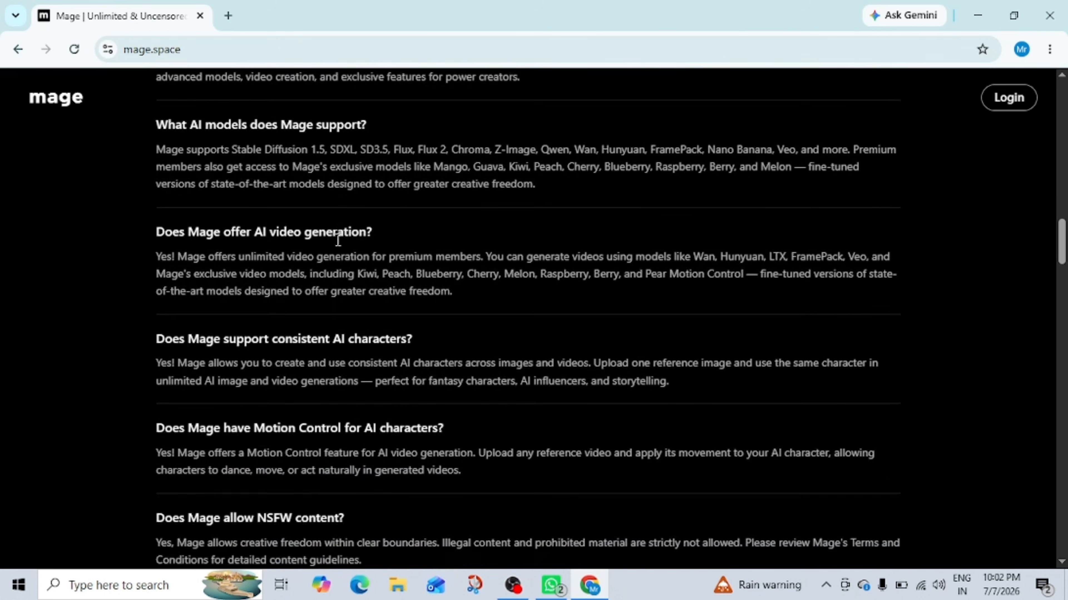
{"action": "scroll", "coordinate": [338, 240], "scroll_direction": "down", "scroll_amount": 5}
{"action": "scroll", "coordinate": [277, 221], "scroll_direction": "down", "scroll_amount": 2}
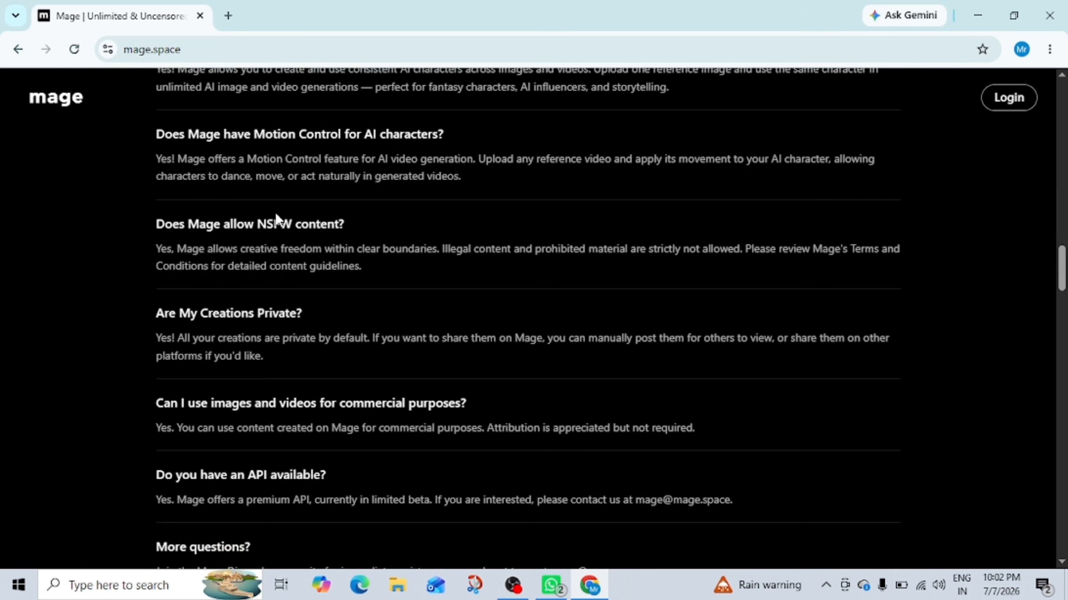
{"action": "scroll", "coordinate": [276, 217], "scroll_direction": "down", "scroll_amount": 2}
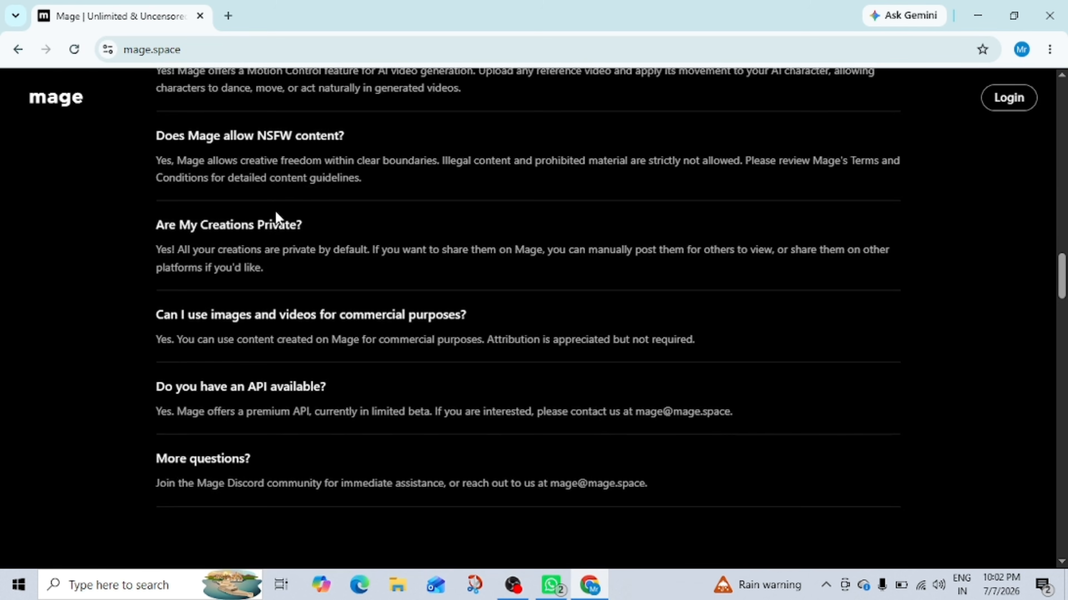
{"action": "scroll", "coordinate": [389, 303], "scroll_direction": "down", "scroll_amount": 15}
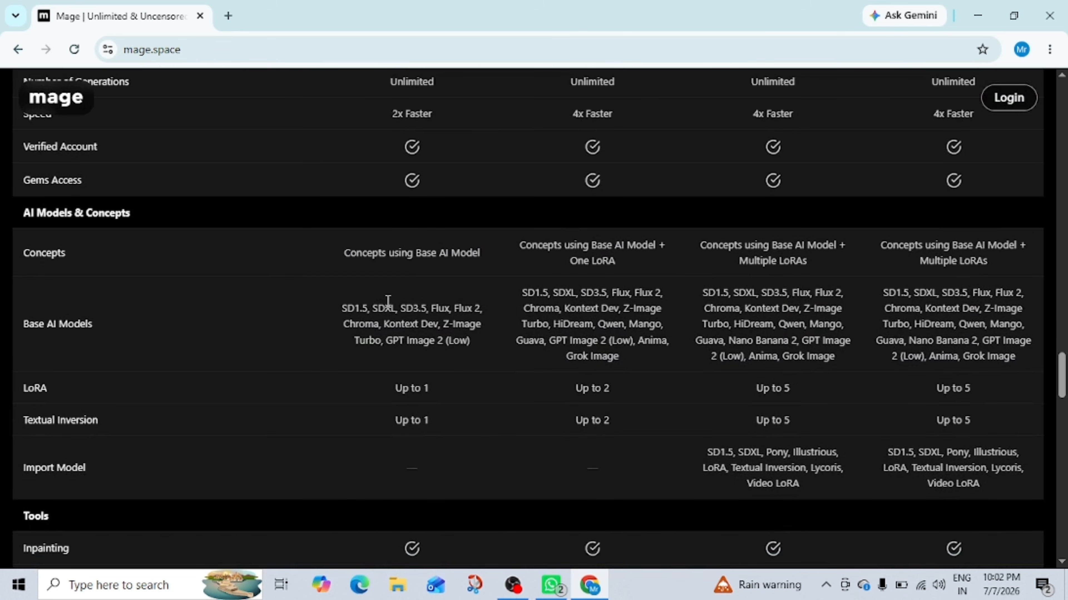
Step: Review the apps section, footer links, membership plans and the feature comparison table
{"action": "scroll", "coordinate": [387, 305], "scroll_direction": "up", "scroll_amount": 2}
{"action": "scroll", "coordinate": [455, 347], "scroll_direction": "down", "scroll_amount": 12}
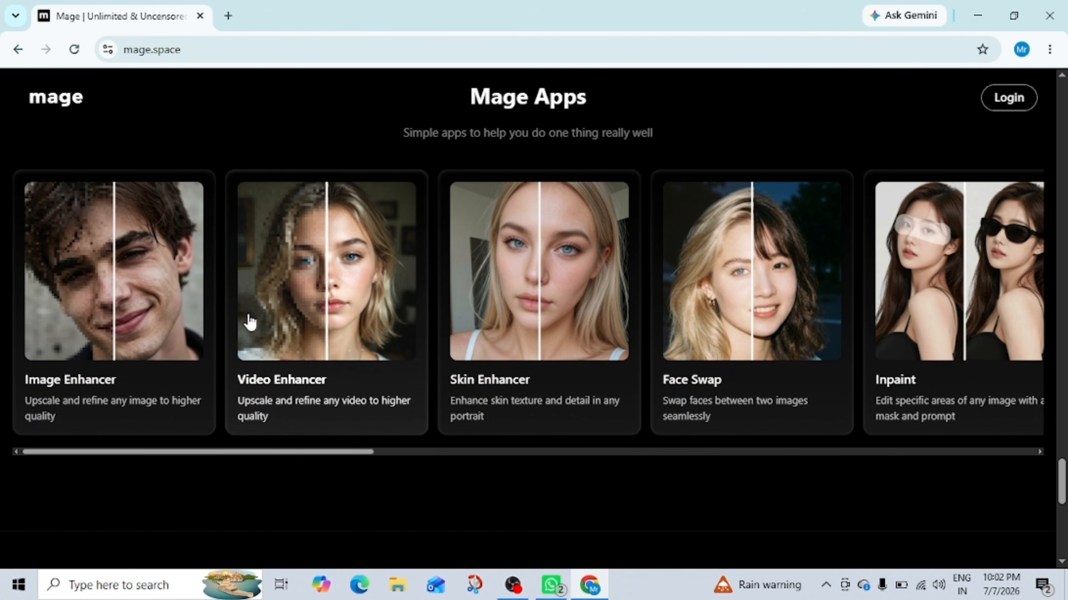
{"action": "scroll", "coordinate": [546, 300], "scroll_direction": "down", "scroll_amount": 2}
{"action": "scroll", "coordinate": [542, 300], "scroll_direction": "down", "scroll_amount": 8}
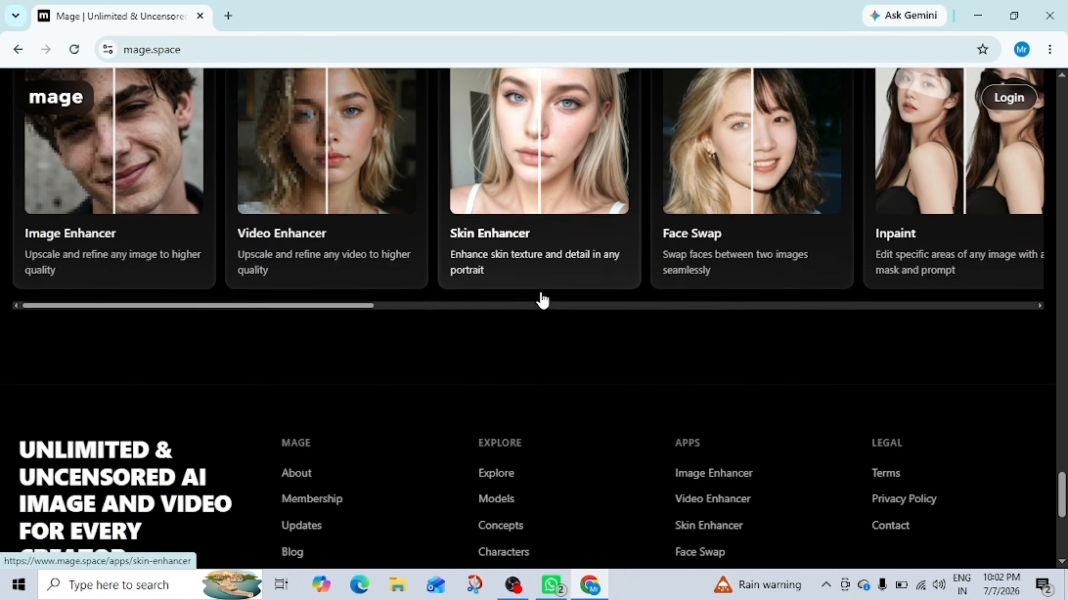
{"action": "scroll", "coordinate": [533, 299], "scroll_direction": "down", "scroll_amount": 2}
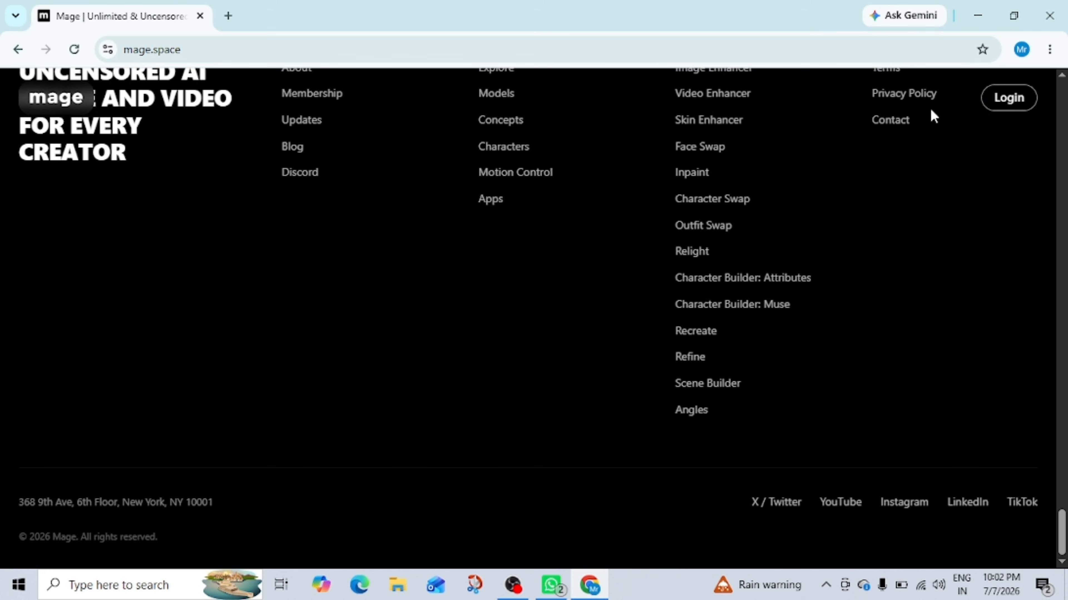
{"action": "scroll", "coordinate": [912, 122], "scroll_direction": "up", "scroll_amount": 3}
{"action": "scroll", "coordinate": [909, 118], "scroll_direction": "up", "scroll_amount": 20}
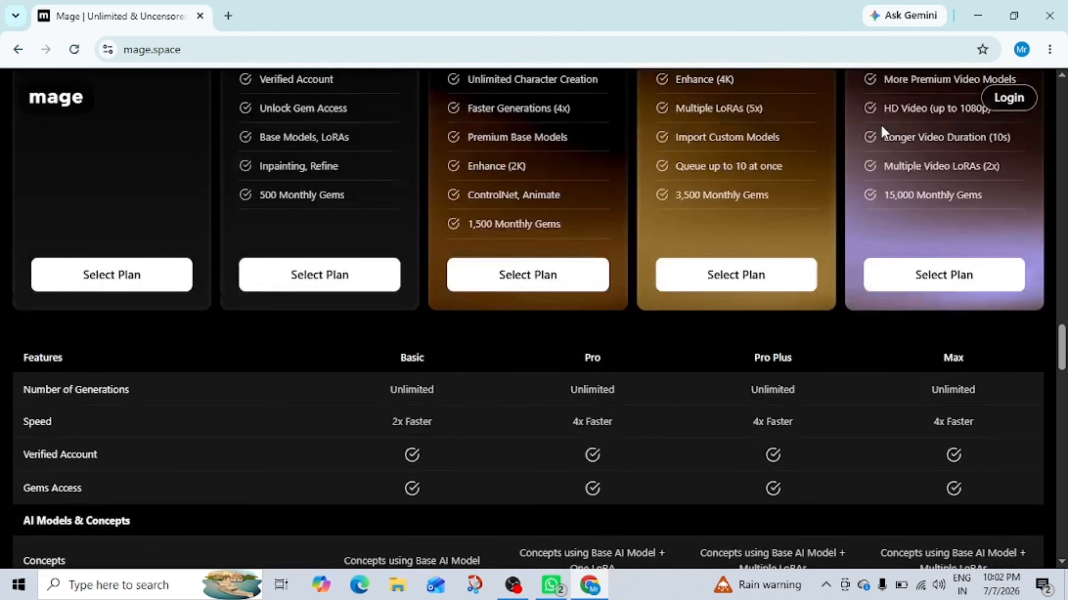
{"action": "scroll", "coordinate": [876, 122], "scroll_direction": "up", "scroll_amount": 15}
{"action": "scroll", "coordinate": [303, 248], "scroll_direction": "down", "scroll_amount": 12}
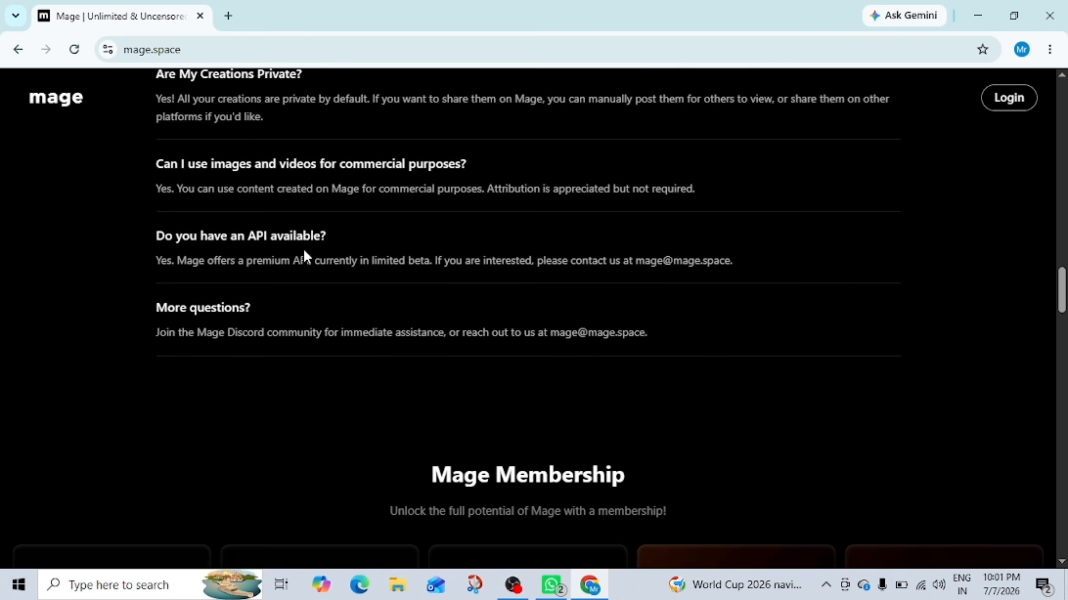
{"action": "scroll", "coordinate": [304, 252], "scroll_direction": "down", "scroll_amount": 5}
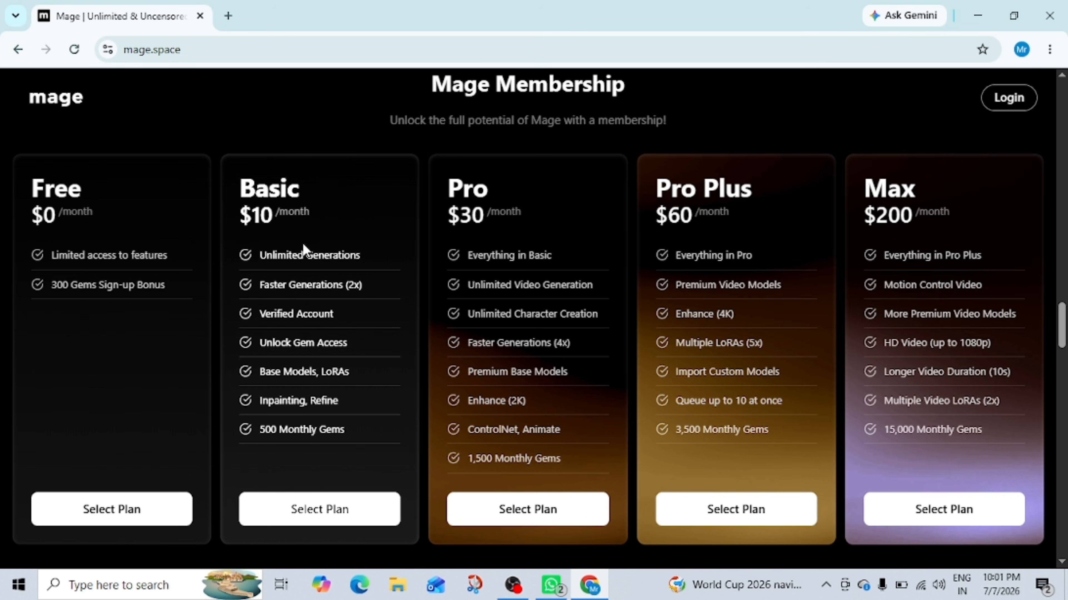
{"action": "scroll", "coordinate": [229, 210], "scroll_direction": "down", "scroll_amount": 1}
Step: Log in and choose to create your own character from the onboarding screen
{"action": "left_click", "coordinate": [1006, 101]}
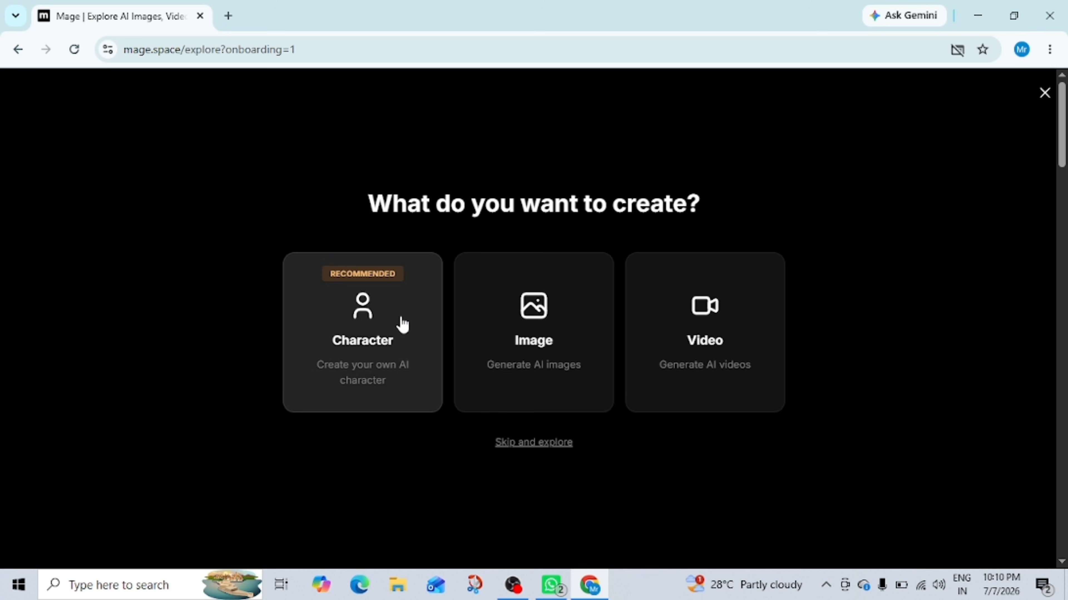
{"action": "left_click", "coordinate": [371, 339]}
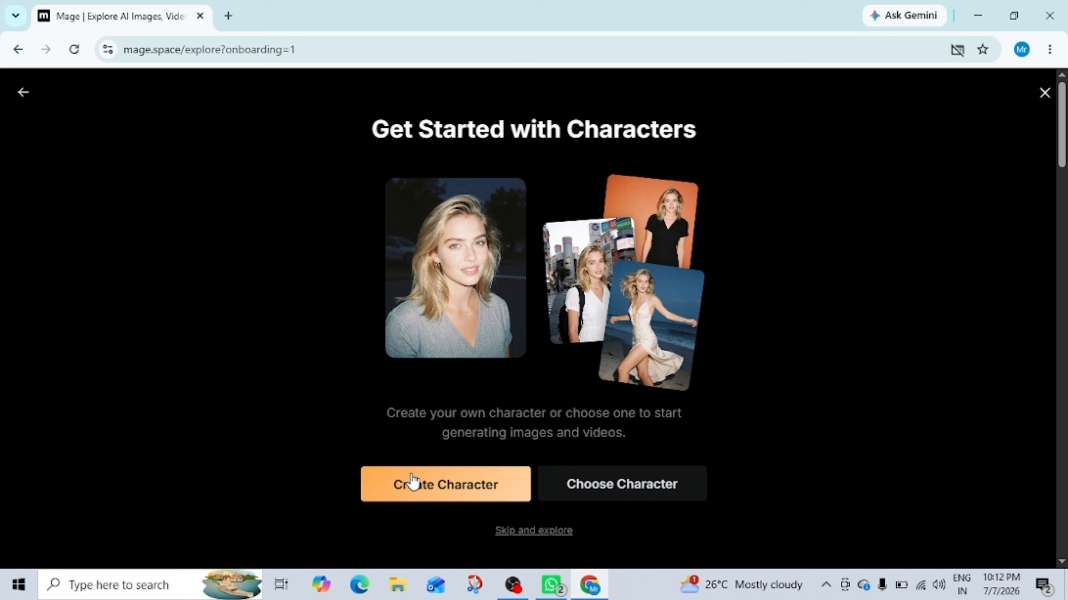
{"action": "left_click", "coordinate": [415, 482]}
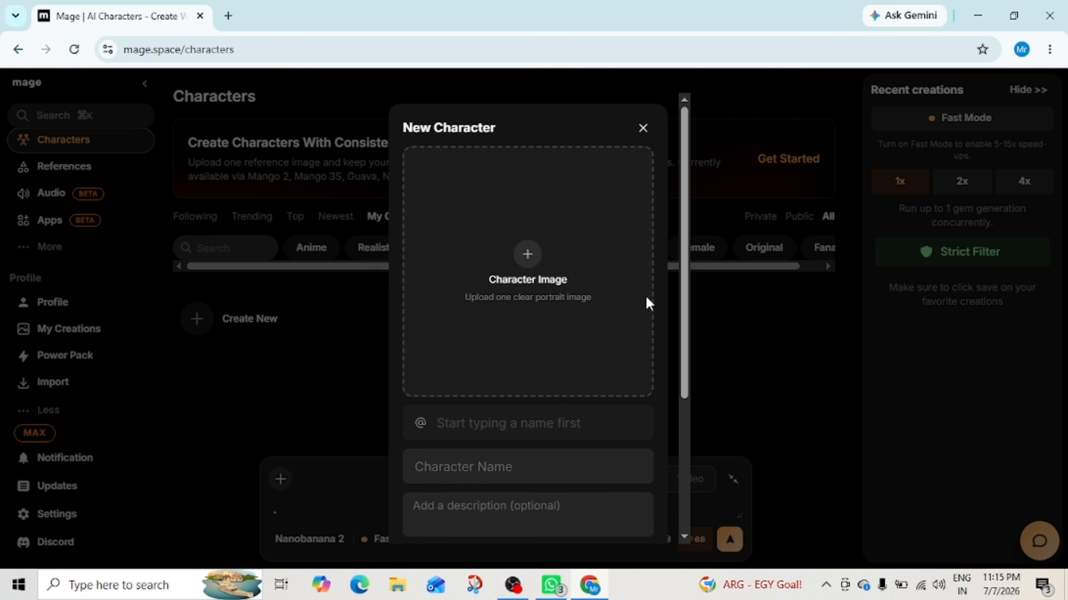
{"action": "left_click", "coordinate": [546, 269]}
{"action": "left_click", "coordinate": [525, 340]}
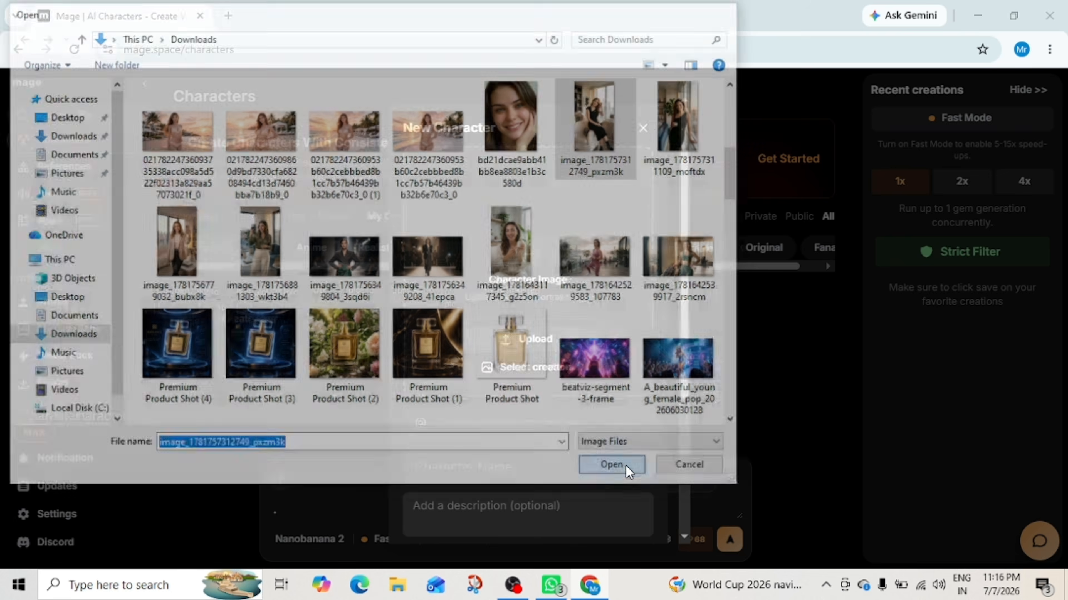
{"action": "left_click", "coordinate": [615, 465]}
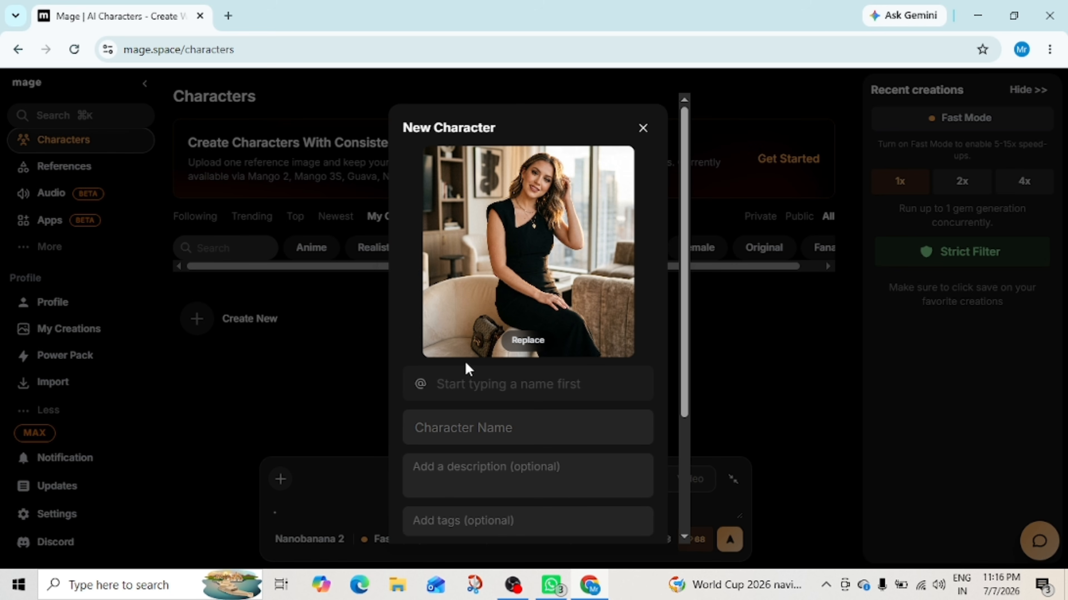
Step: Name the character nova and paste a prepared description into the description field
{"action": "left_click", "coordinate": [438, 411]}
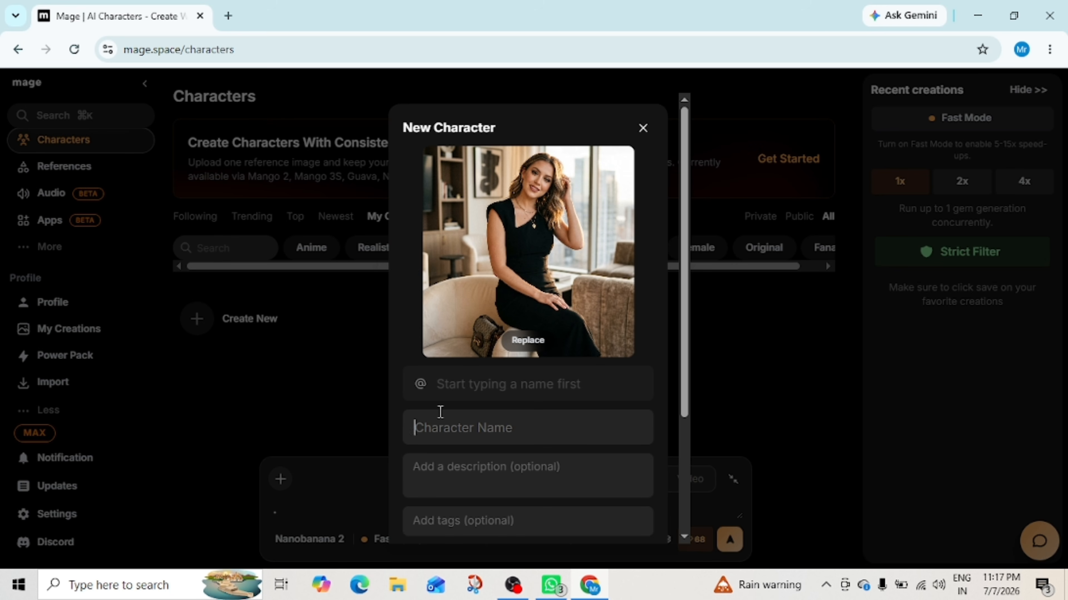
{"action": "type", "text": "nova"}
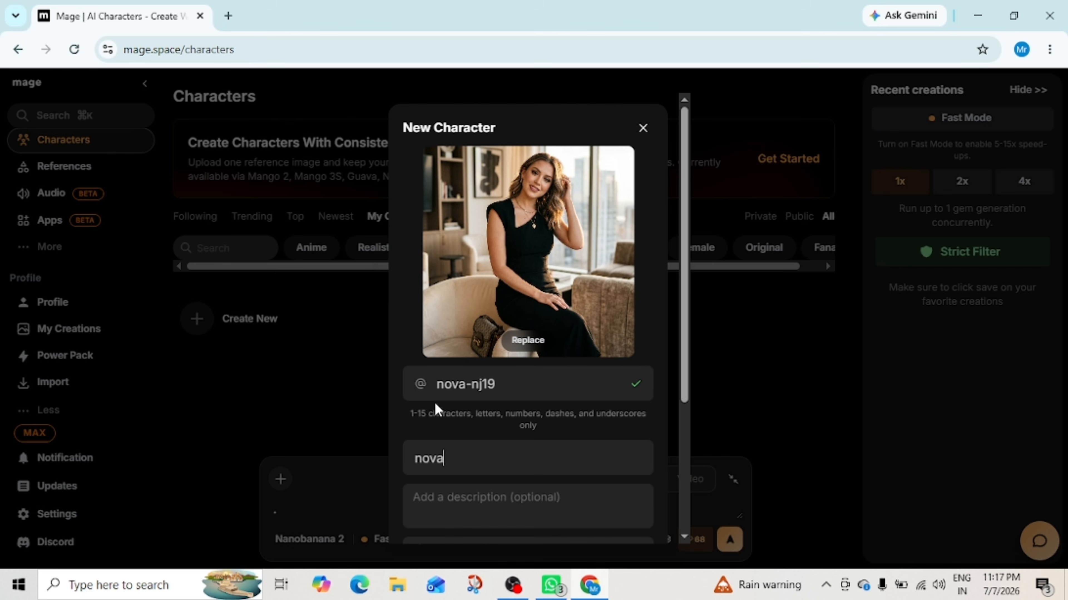
{"action": "left_click", "coordinate": [473, 498]}
{"action": "key", "text": "ctrl+v"}
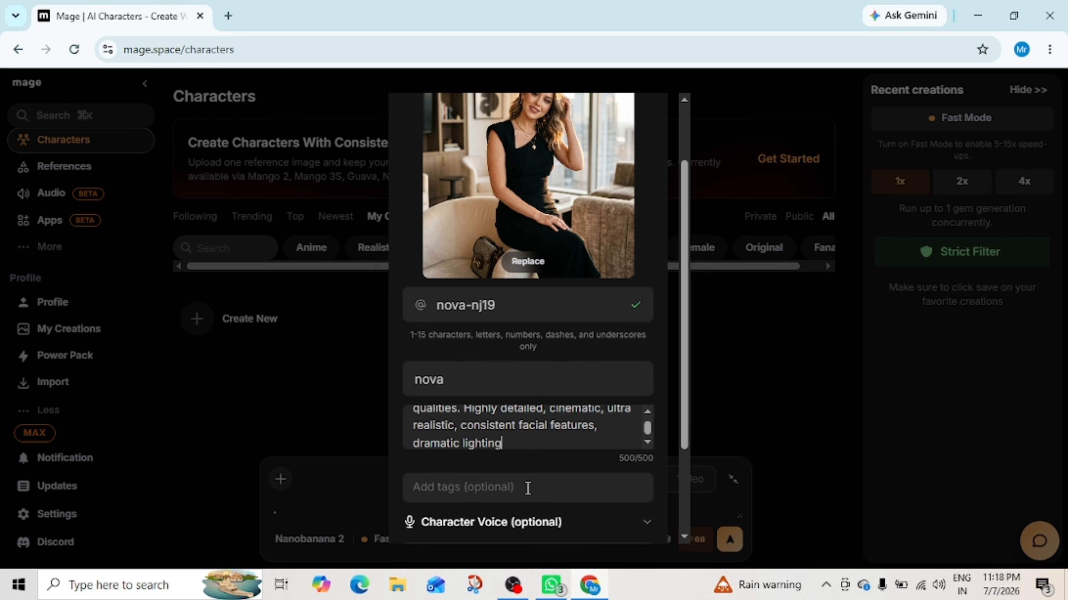
Step: Add the tags realistic and female, then create the character
{"action": "scroll", "coordinate": [528, 489], "scroll_direction": "down", "scroll_amount": 3}
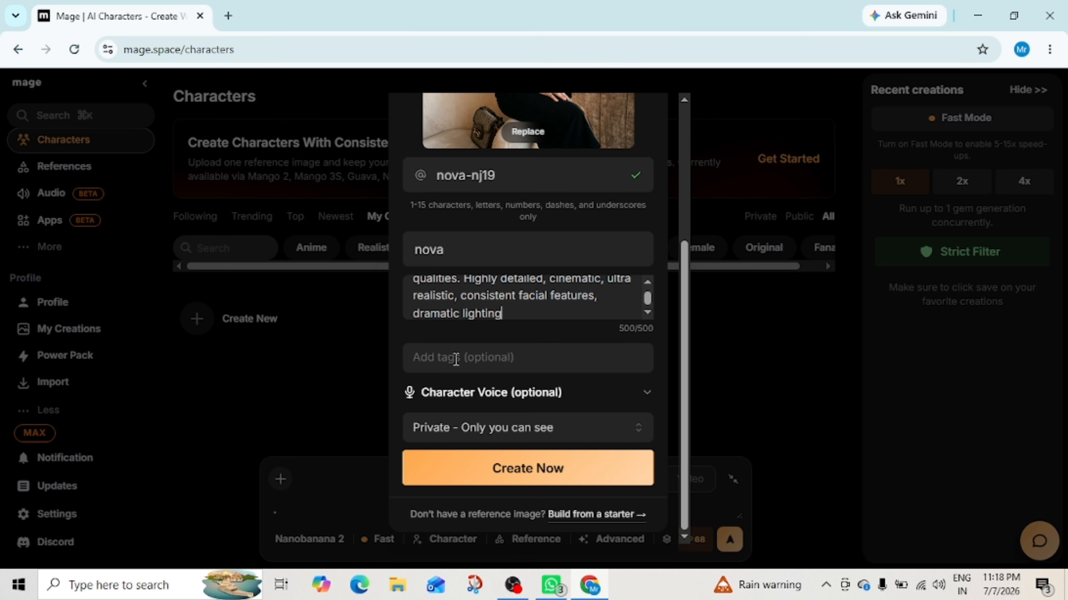
{"action": "left_click", "coordinate": [542, 360]}
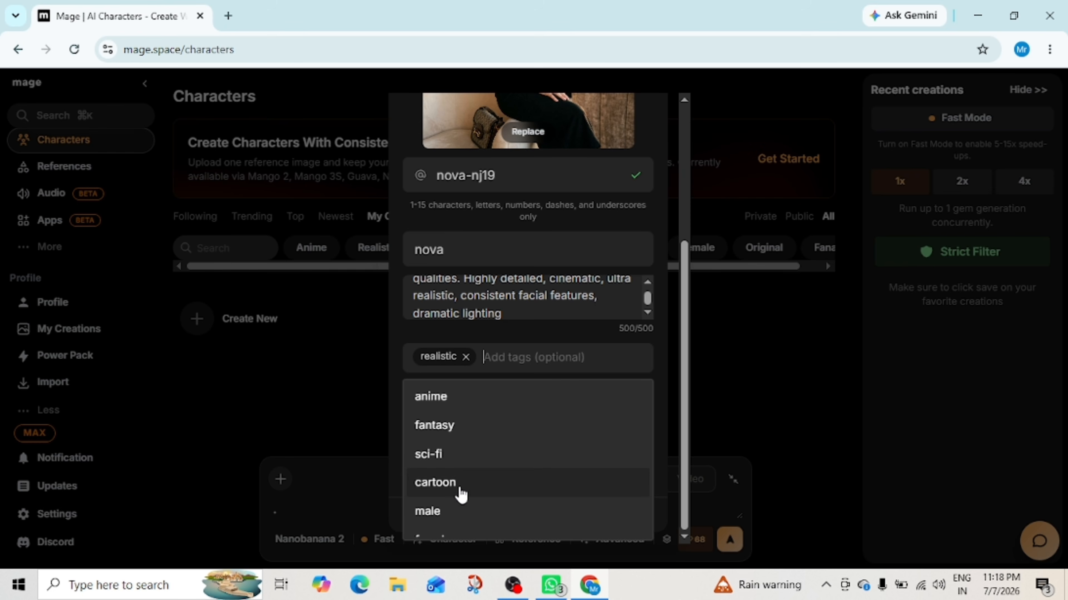
{"action": "scroll", "coordinate": [462, 494], "scroll_direction": "down", "scroll_amount": 2}
{"action": "left_click", "coordinate": [458, 472]}
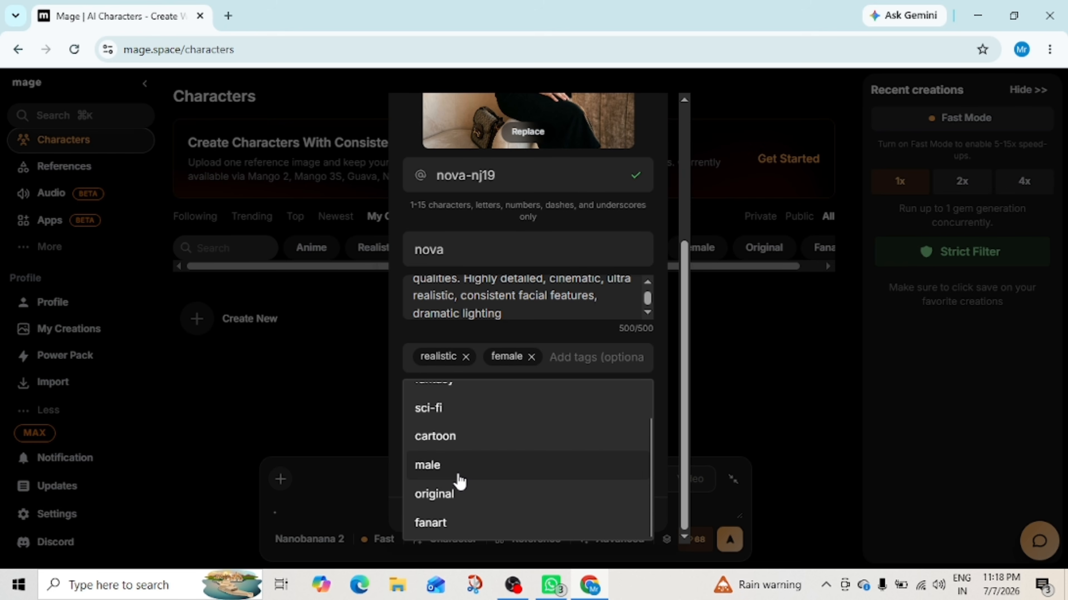
{"action": "left_click", "coordinate": [542, 315]}
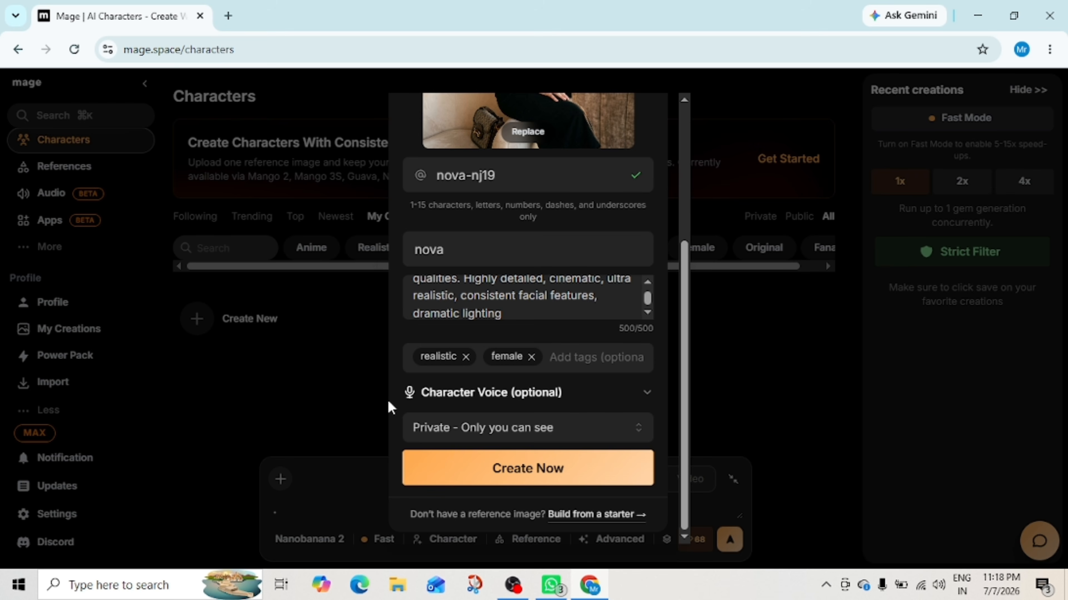
{"action": "left_click", "coordinate": [558, 479]}
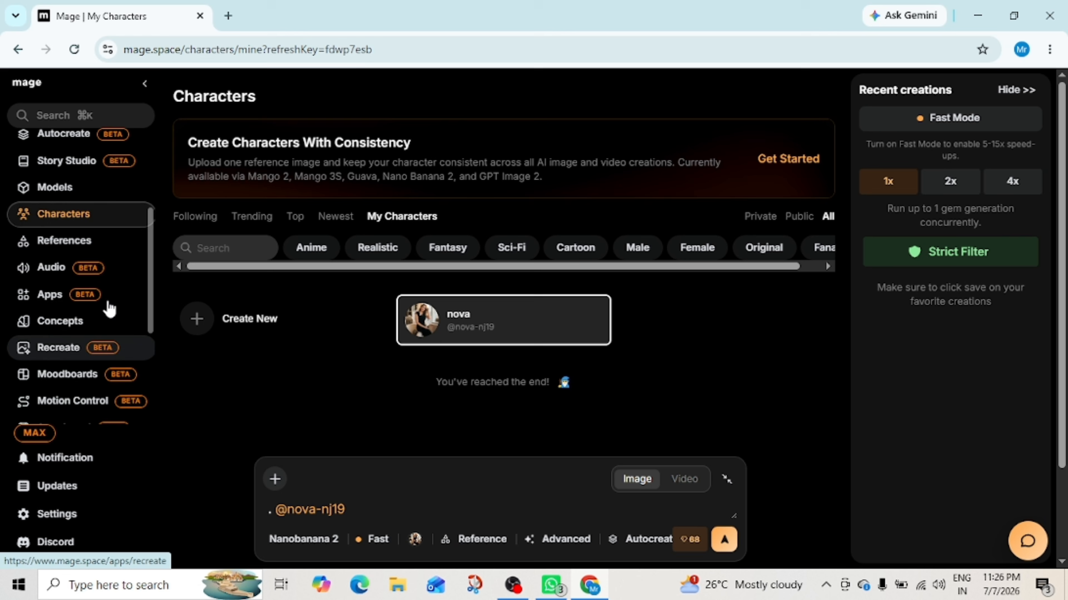
Step: Start a new story in Story Studio and cast the nova character in it
{"action": "scroll", "coordinate": [107, 306], "scroll_direction": "up", "scroll_amount": 3}
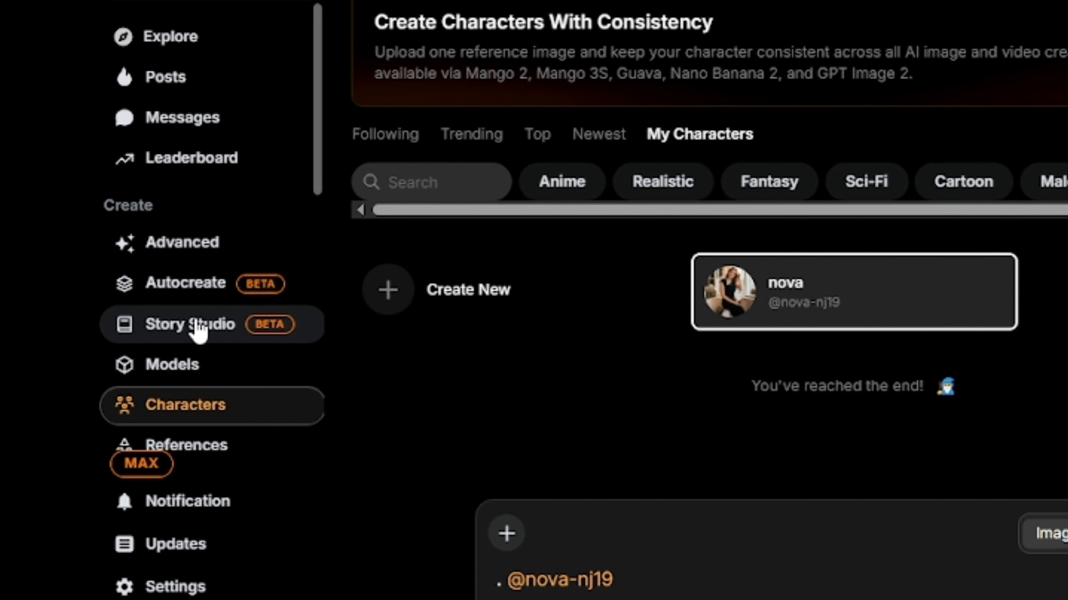
{"action": "left_click", "coordinate": [343, 307]}
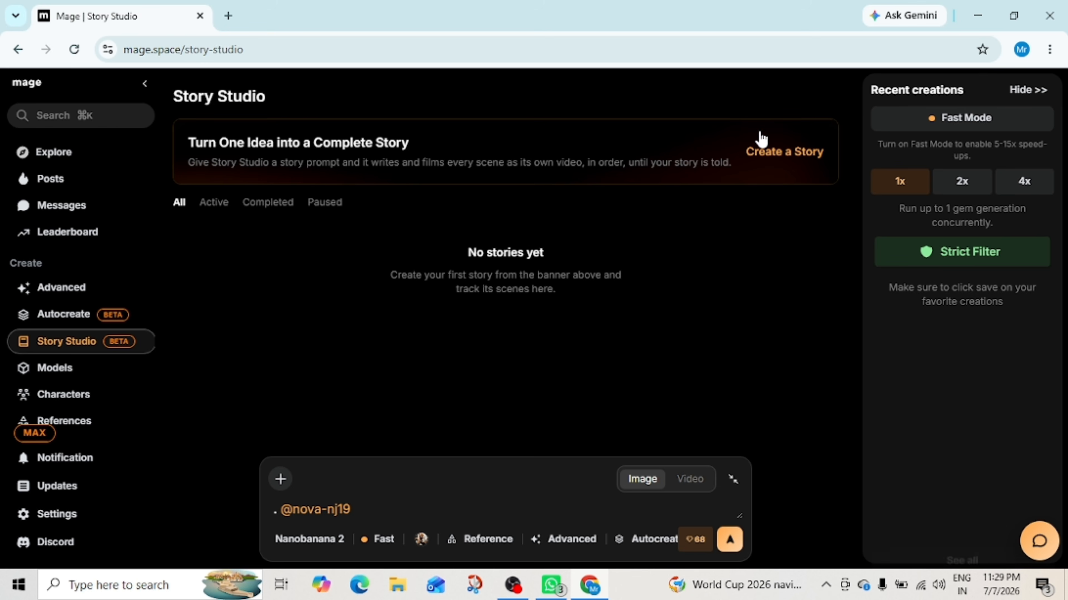
{"action": "left_click", "coordinate": [780, 153]}
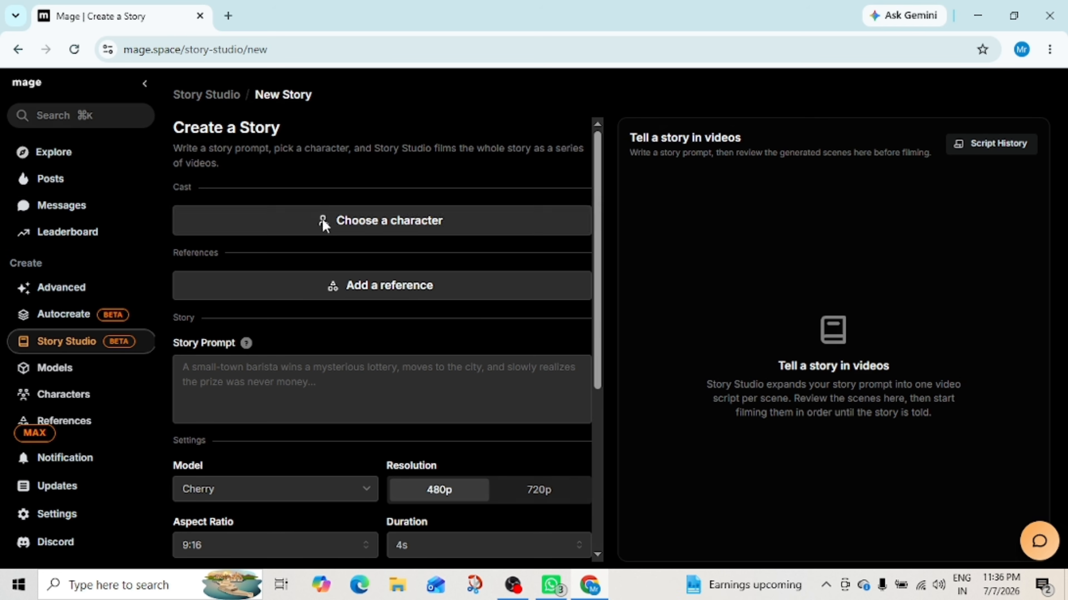
{"action": "left_click", "coordinate": [324, 226]}
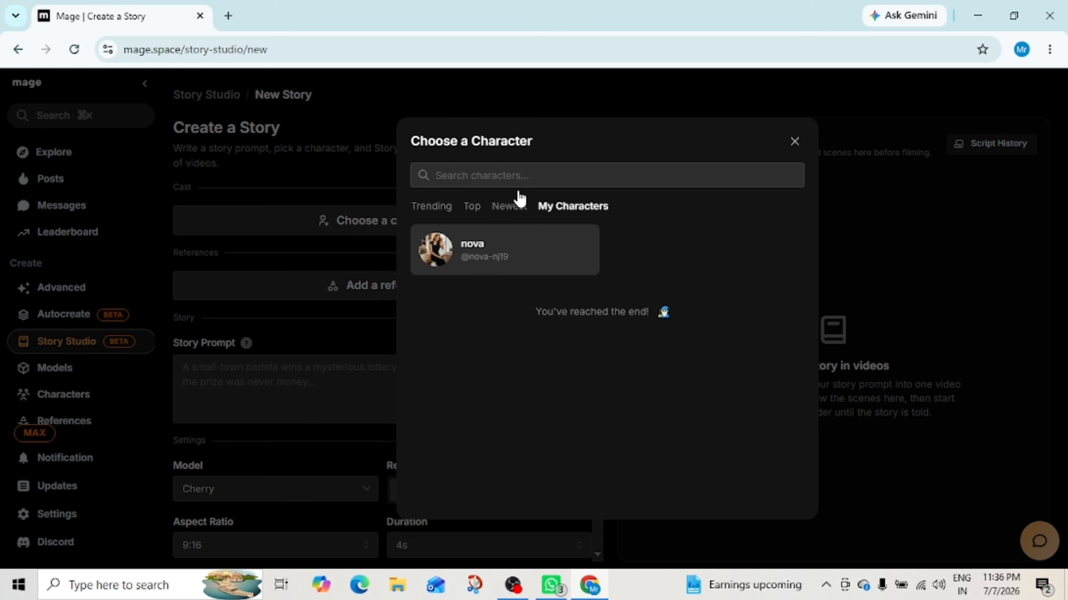
{"action": "left_click", "coordinate": [482, 252]}
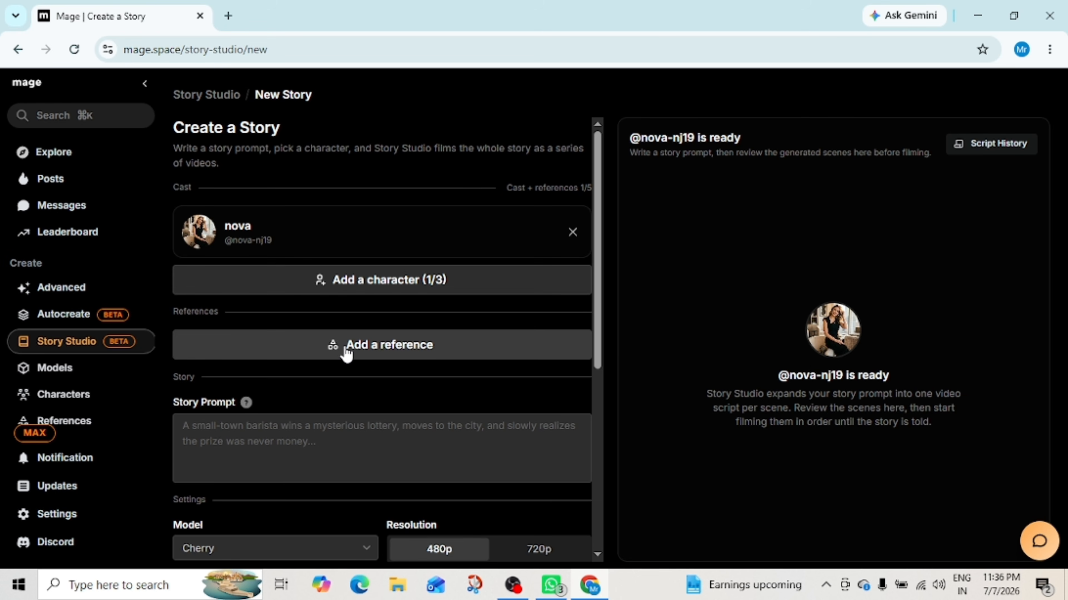
Step: Paste a prepared cyberpunk story prompt about Nova into the Story Prompt field
{"action": "scroll", "coordinate": [348, 356], "scroll_direction": "down", "scroll_amount": 2}
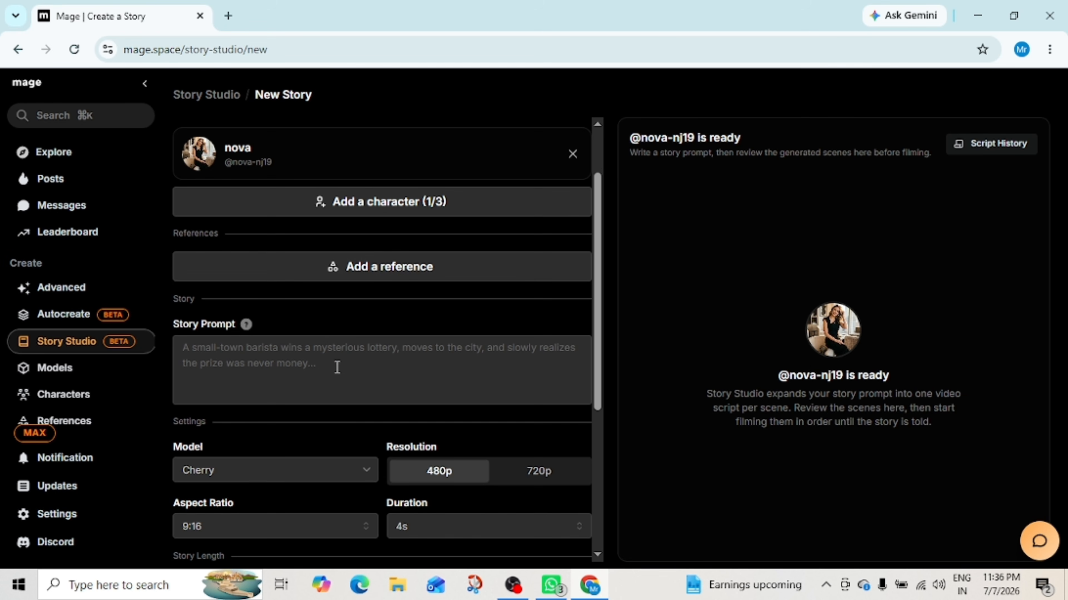
{"action": "right_click", "coordinate": [255, 373]}
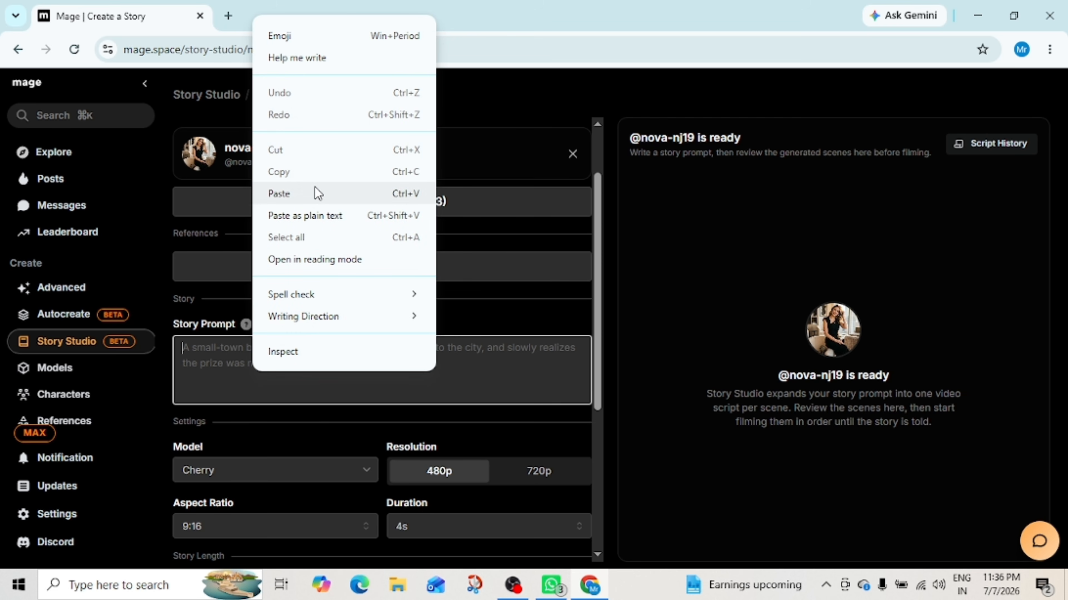
{"action": "left_click", "coordinate": [320, 194]}
{"action": "scroll", "coordinate": [260, 376], "scroll_direction": "up", "scroll_amount": 5}
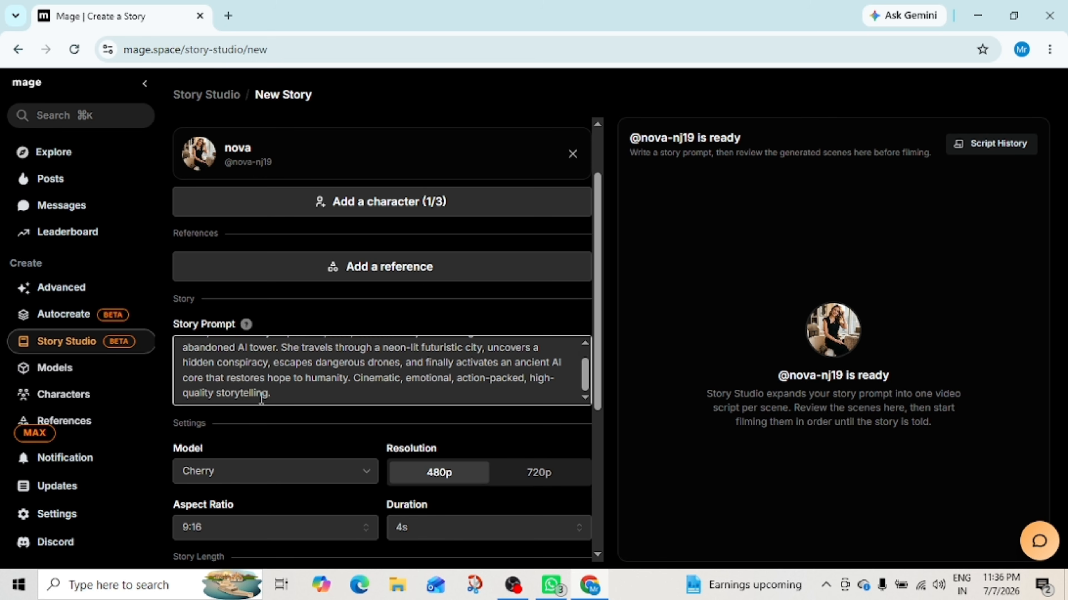
{"action": "scroll", "coordinate": [274, 419], "scroll_direction": "down", "scroll_amount": 5}
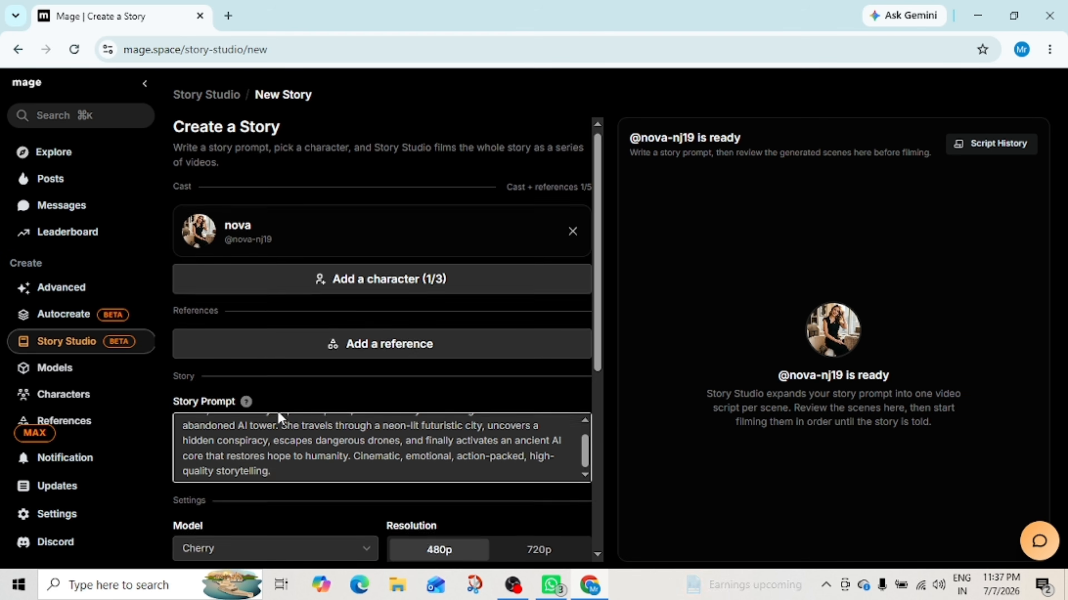
Step: Choose the Cherry Pro model and set the resolution to 720p
{"action": "left_click", "coordinate": [373, 324]}
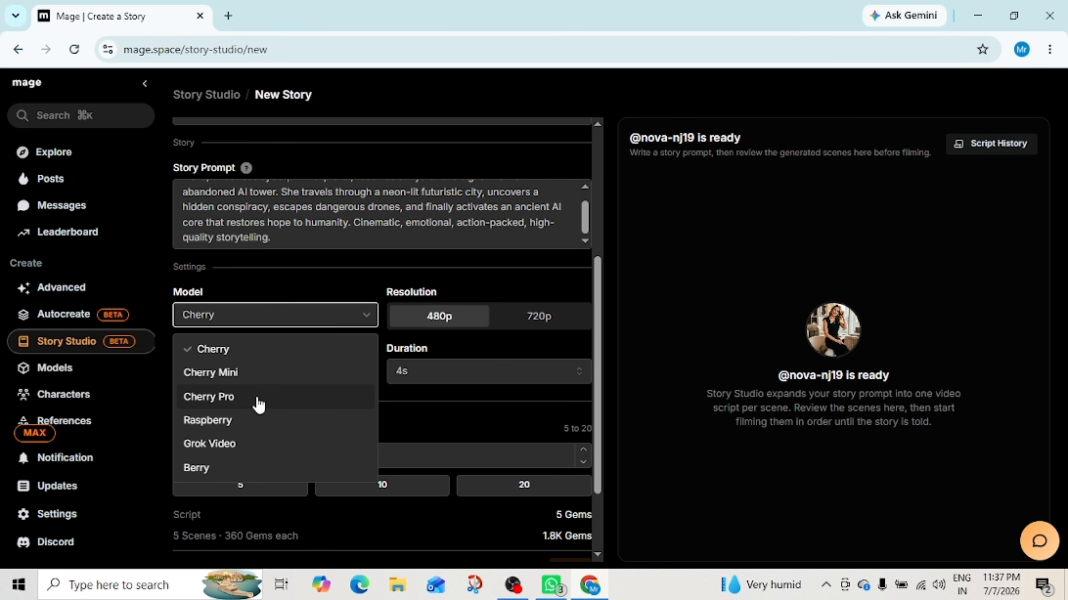
{"action": "left_click", "coordinate": [259, 404]}
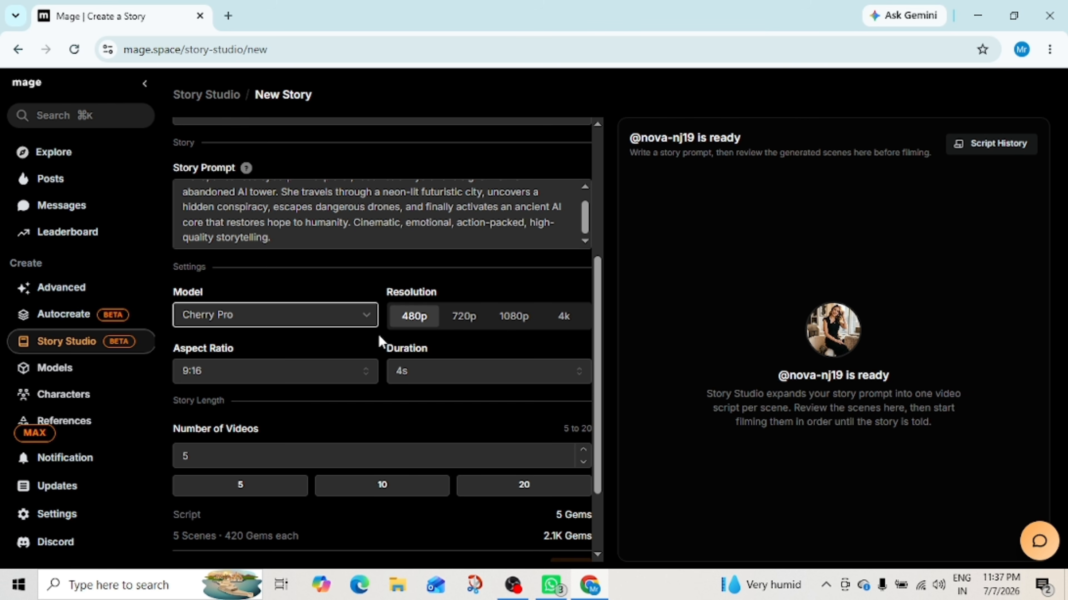
{"action": "left_click", "coordinate": [467, 322]}
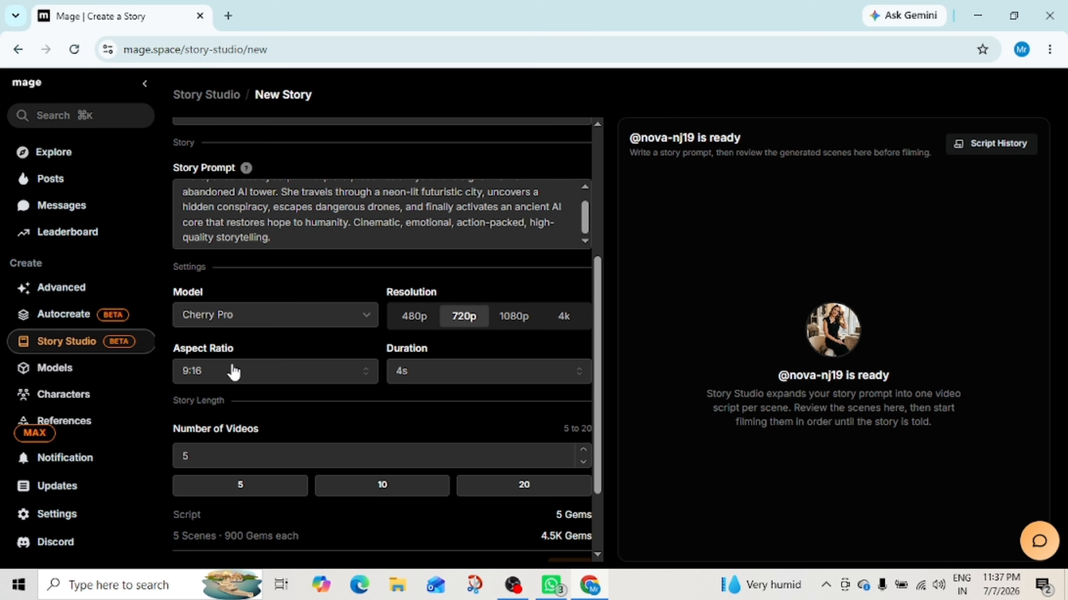
Step: Set the aspect ratio to 16:9 and the duration of each video to 8s
{"action": "left_click", "coordinate": [353, 372]}
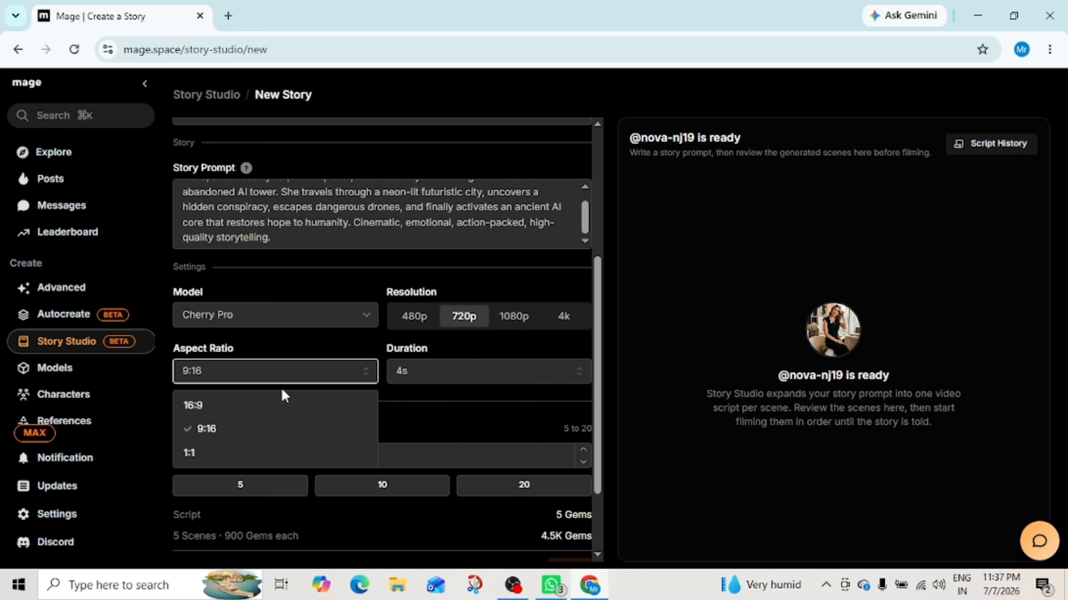
{"action": "left_click", "coordinate": [254, 406]}
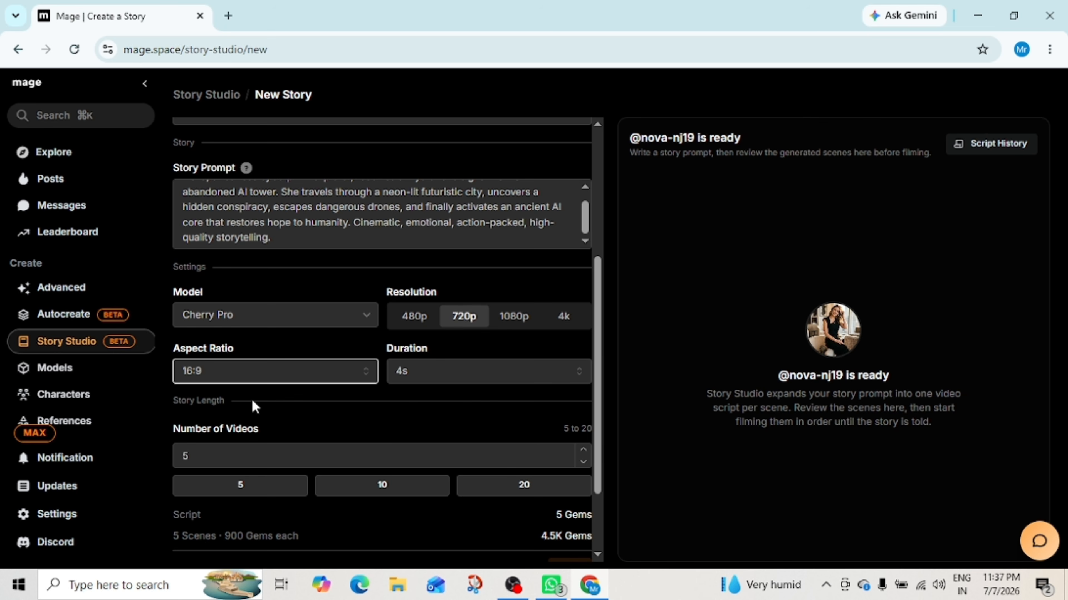
{"action": "left_click", "coordinate": [568, 377]}
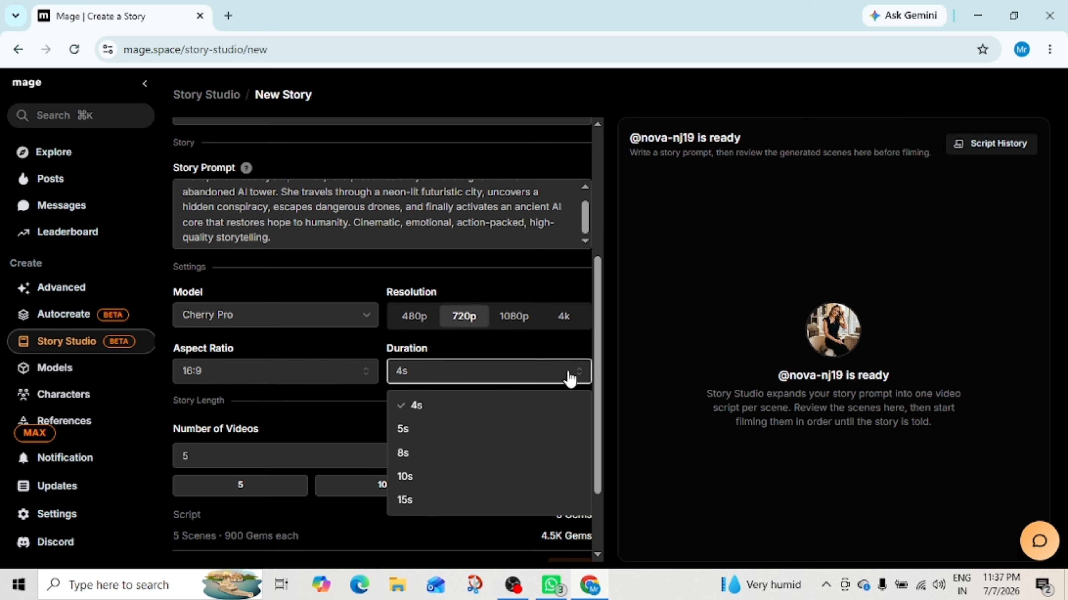
{"action": "left_click", "coordinate": [469, 461]}
{"action": "scroll", "coordinate": [399, 378], "scroll_direction": "down", "scroll_amount": 2}
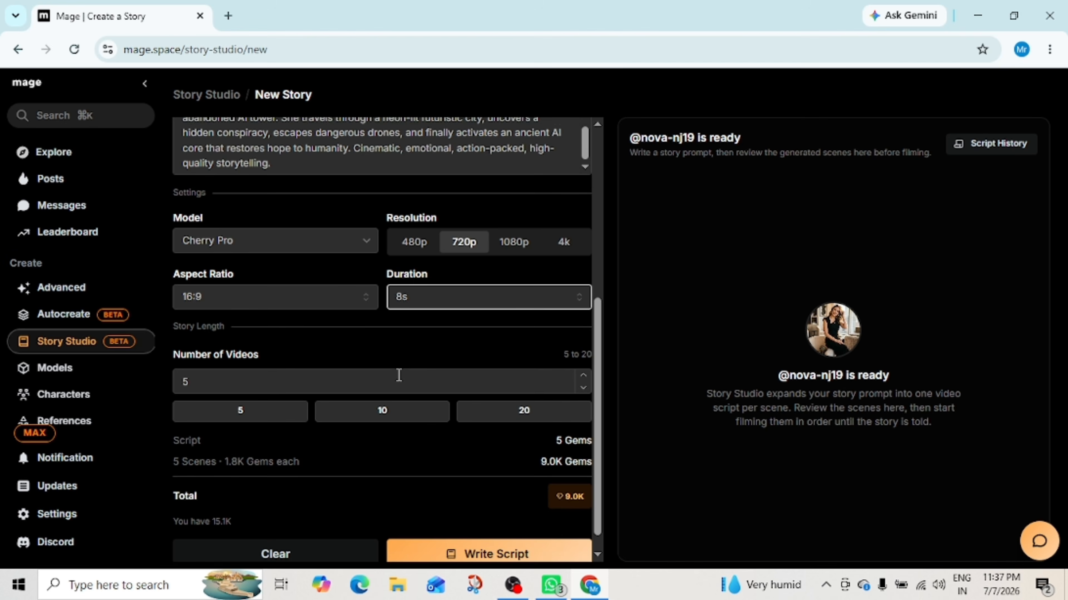
{"action": "scroll", "coordinate": [400, 376], "scroll_direction": "down", "scroll_amount": 1}
{"action": "left_click", "coordinate": [584, 351]}
{"action": "left_click", "coordinate": [584, 351]}
{"action": "left_click", "coordinate": [584, 350]}
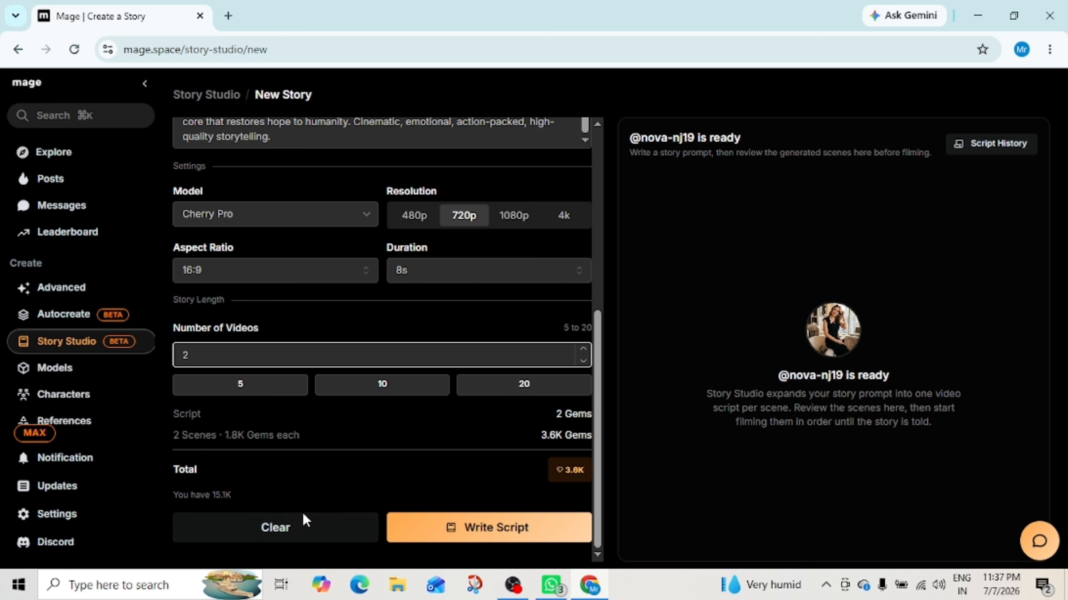
{"action": "left_click", "coordinate": [367, 465]}
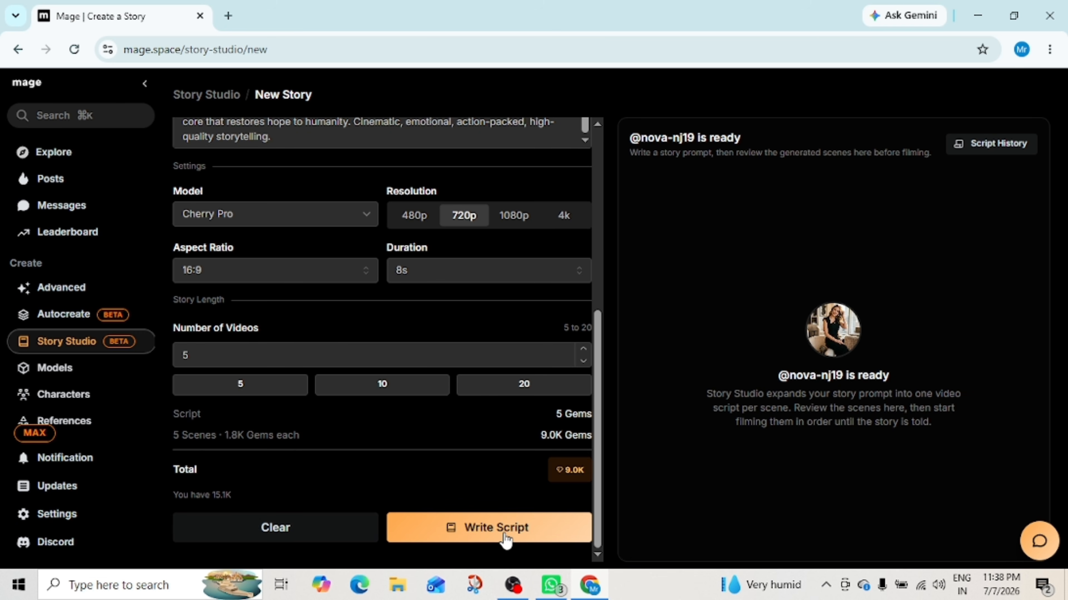
Step: Write the script from the story prompt and read through the generated scene descriptions
{"action": "left_click", "coordinate": [506, 529]}
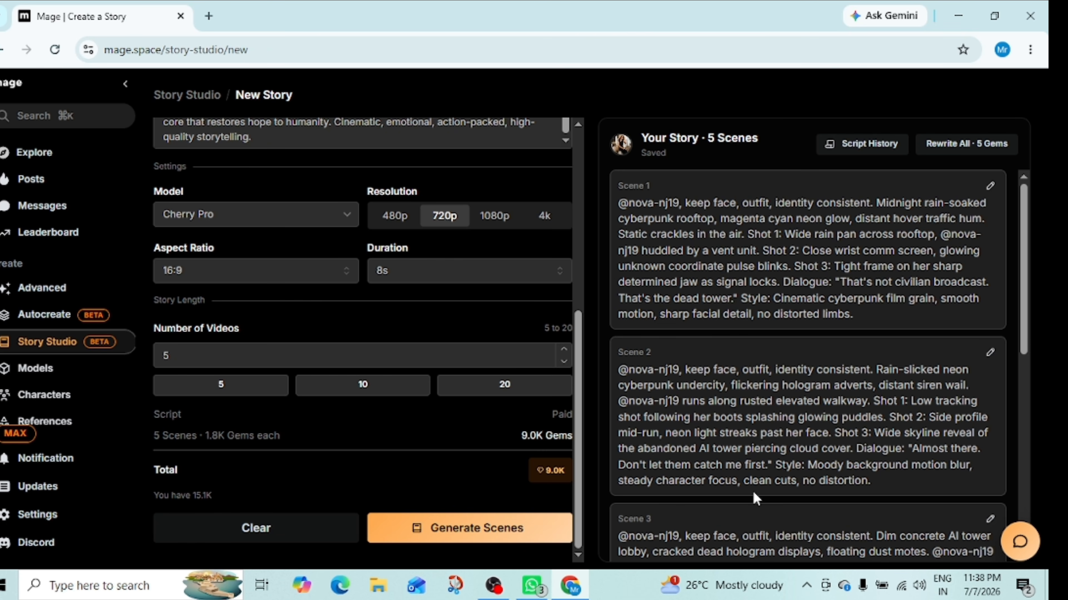
{"action": "scroll", "coordinate": [827, 370], "scroll_direction": "down", "scroll_amount": 10}
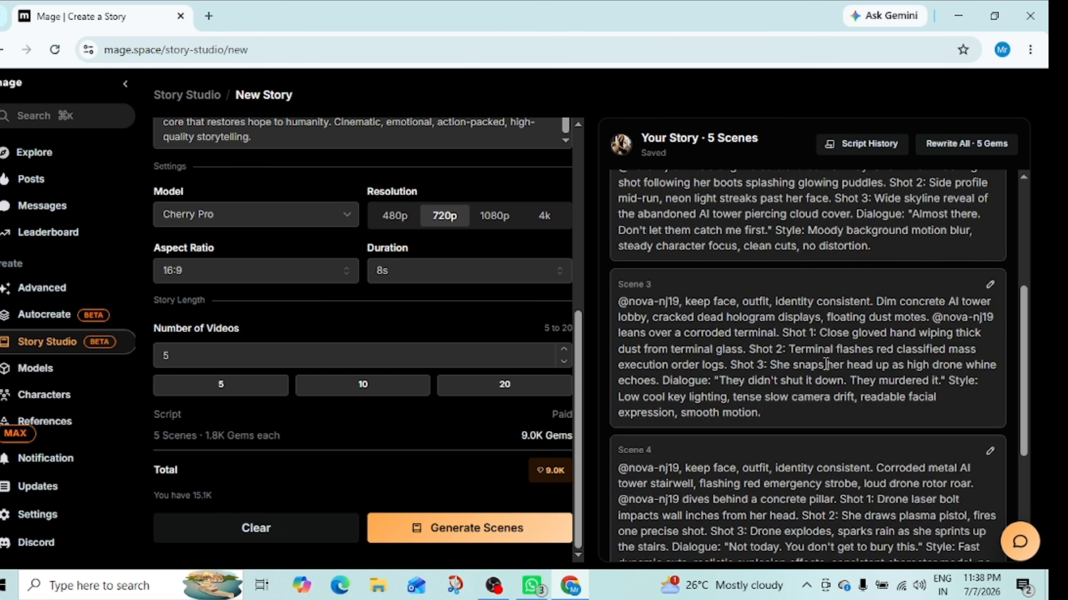
{"action": "scroll", "coordinate": [830, 358], "scroll_direction": "up", "scroll_amount": 10}
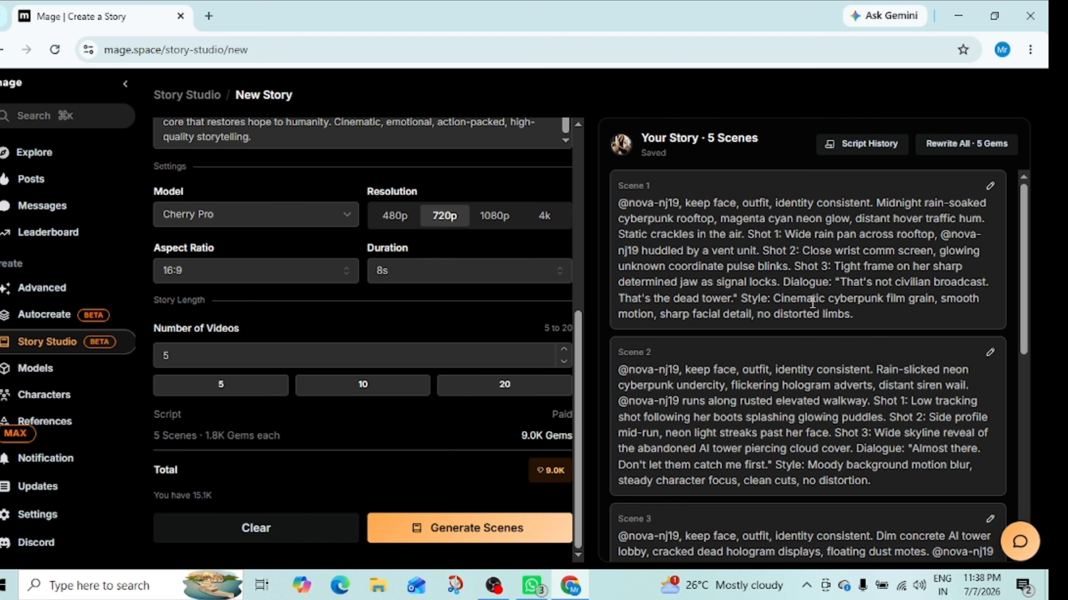
{"action": "scroll", "coordinate": [799, 305], "scroll_direction": "down", "scroll_amount": 5}
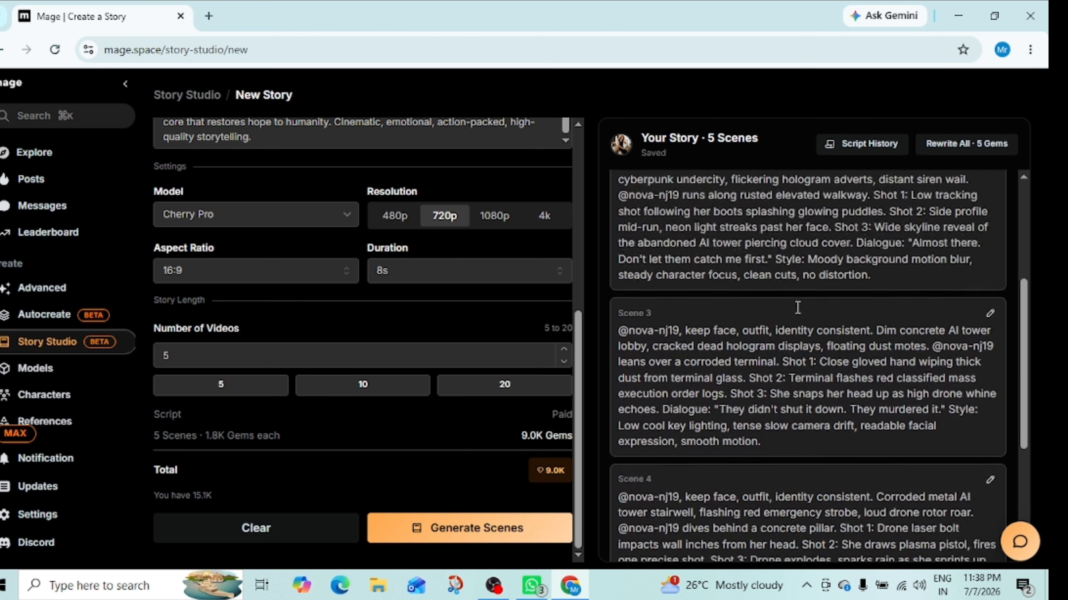
{"action": "scroll", "coordinate": [805, 296], "scroll_direction": "down", "scroll_amount": 3}
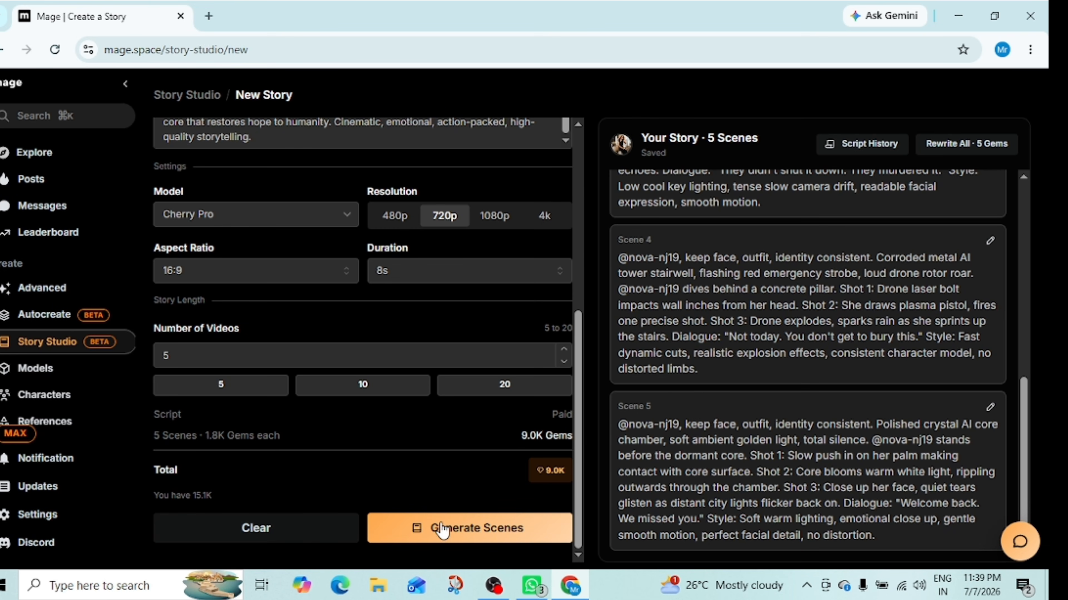
Step: Generate the video scenes from the written script
{"action": "left_click", "coordinate": [476, 527]}
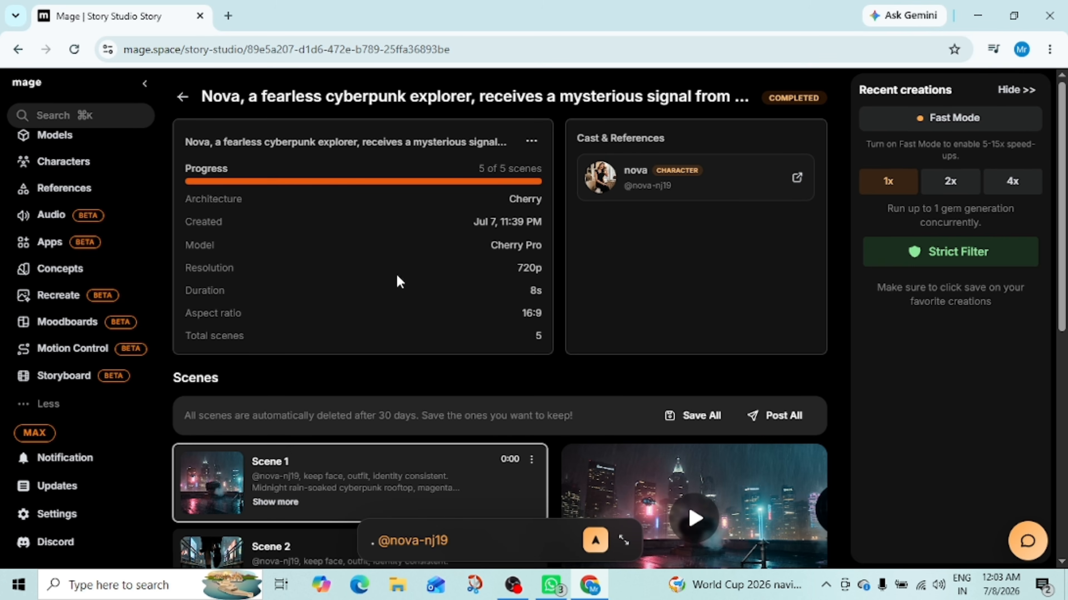
{"action": "scroll", "coordinate": [398, 281], "scroll_direction": "down", "scroll_amount": 3}
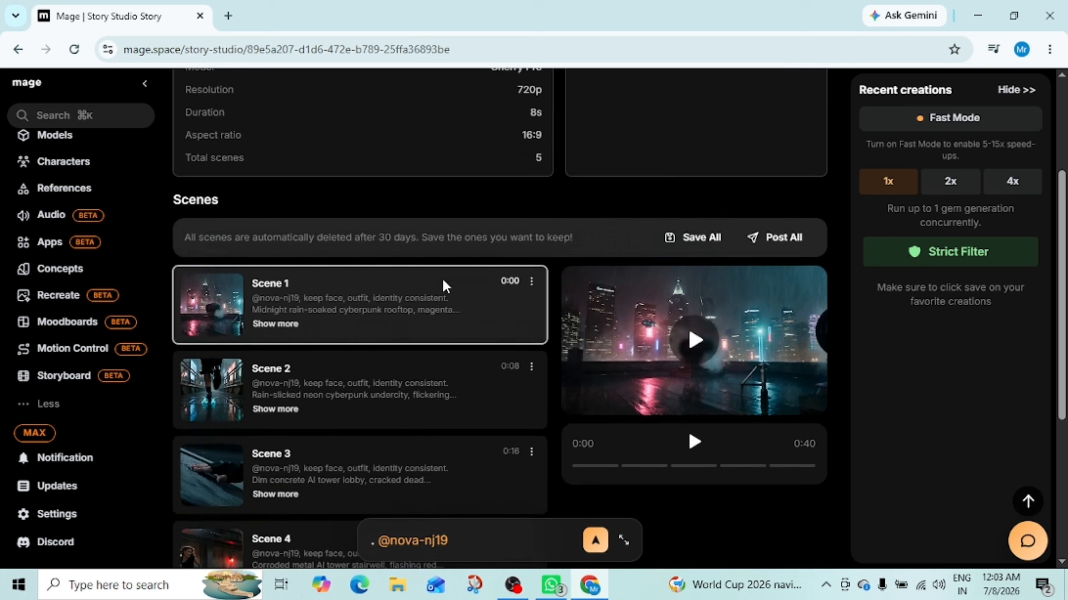
{"action": "scroll", "coordinate": [446, 286], "scroll_direction": "down", "scroll_amount": 1}
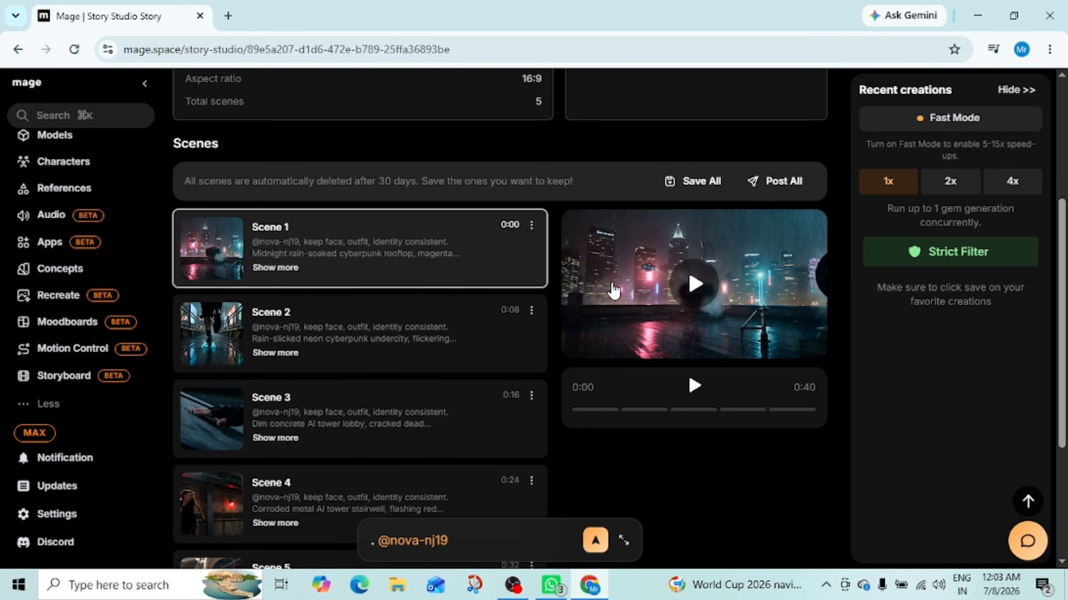
Step: Play the story preview with sound and jump to Scene 2 to watch the generated videos
{"action": "left_click", "coordinate": [679, 297]}
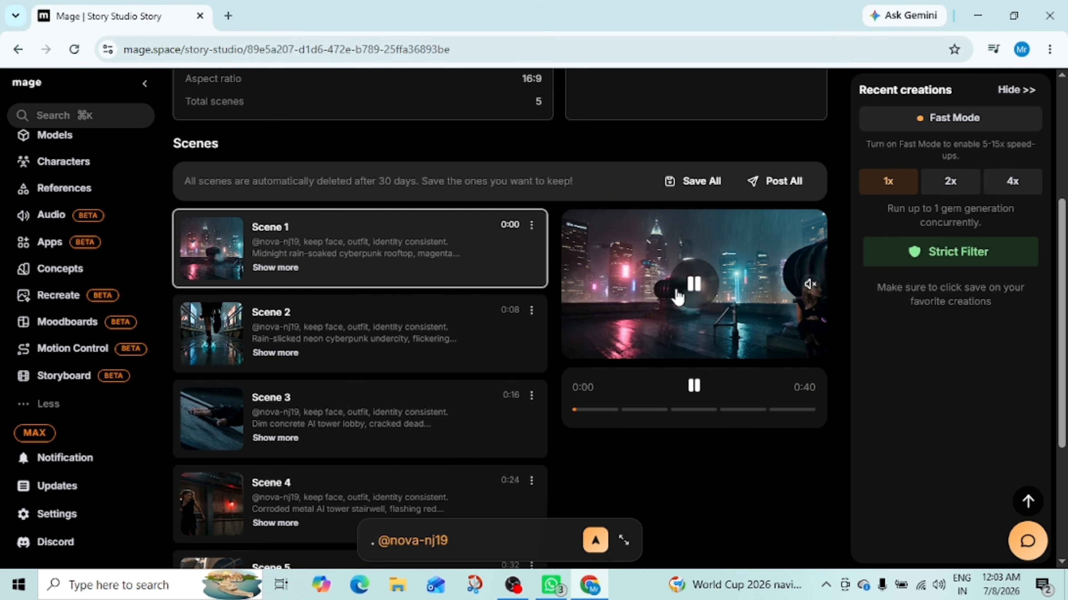
{"action": "left_click", "coordinate": [811, 285]}
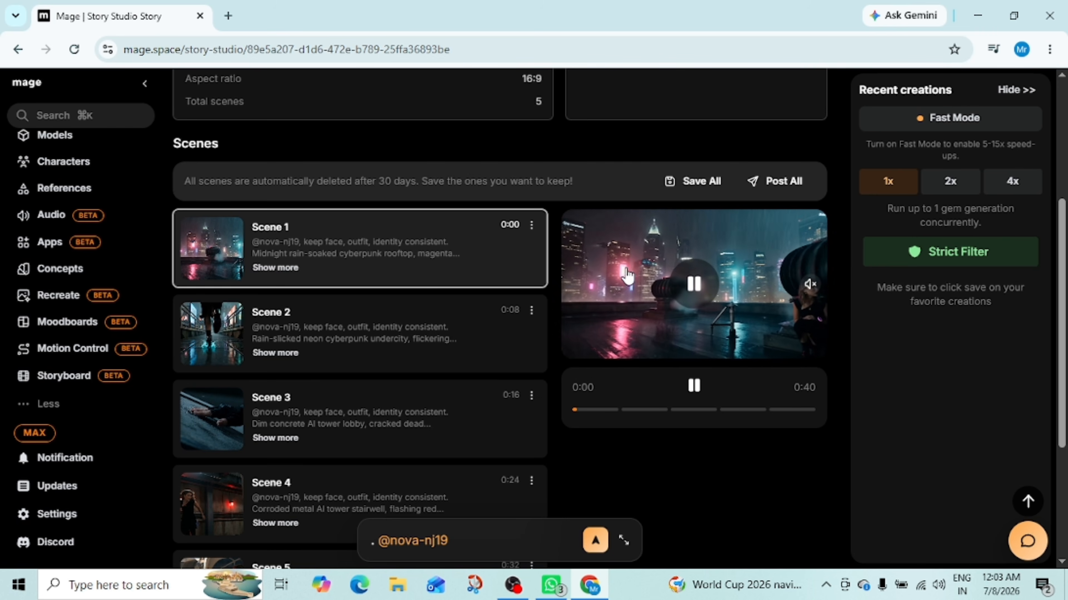
{"action": "left_click", "coordinate": [811, 285]}
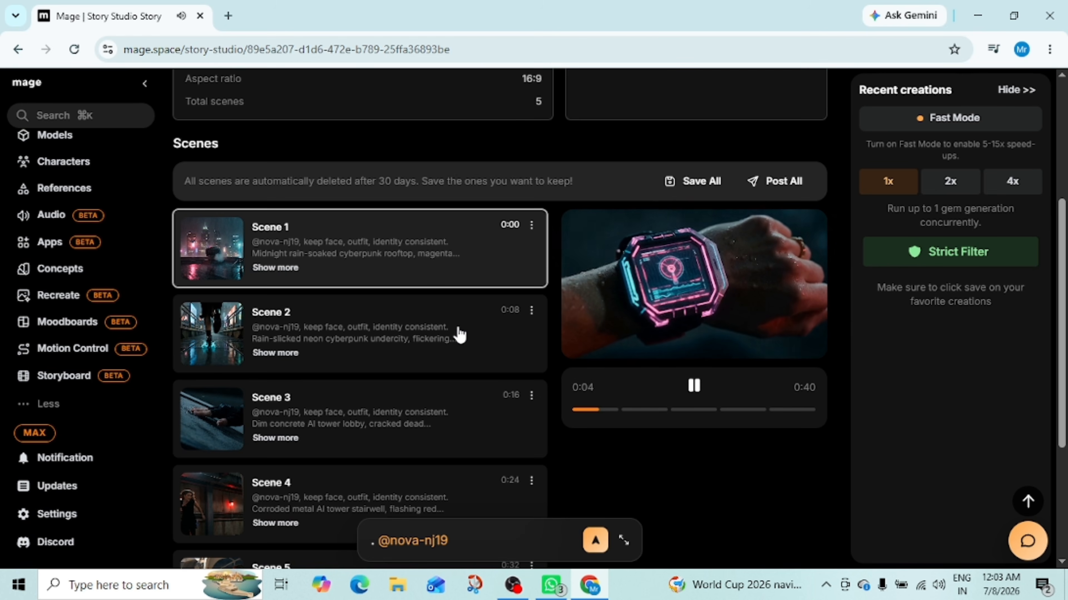
{"action": "left_click", "coordinate": [432, 329]}
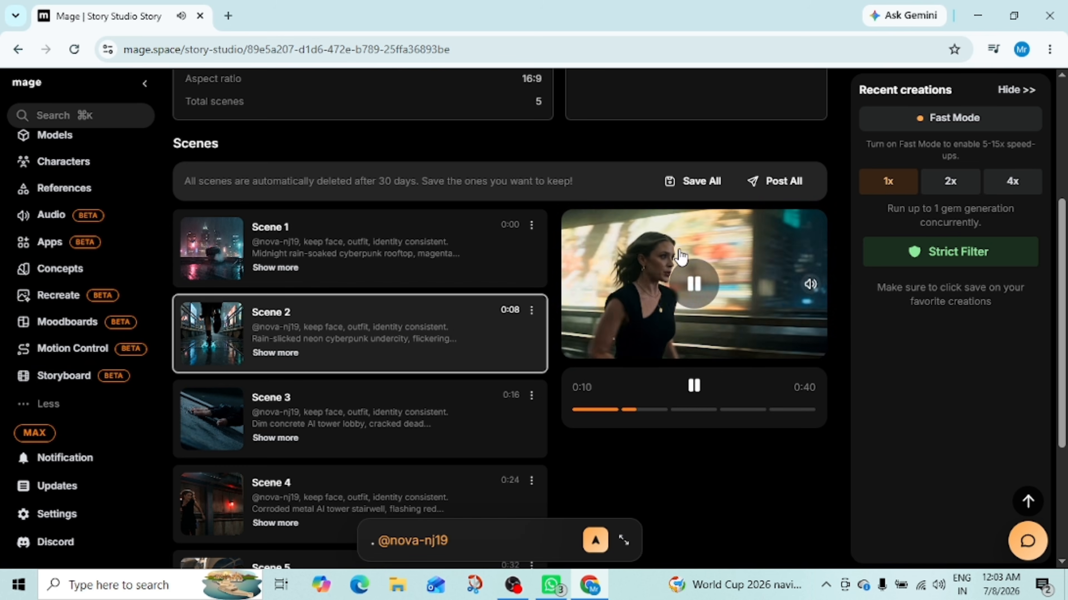
{"action": "scroll", "coordinate": [399, 314], "scroll_direction": "down", "scroll_amount": 1}
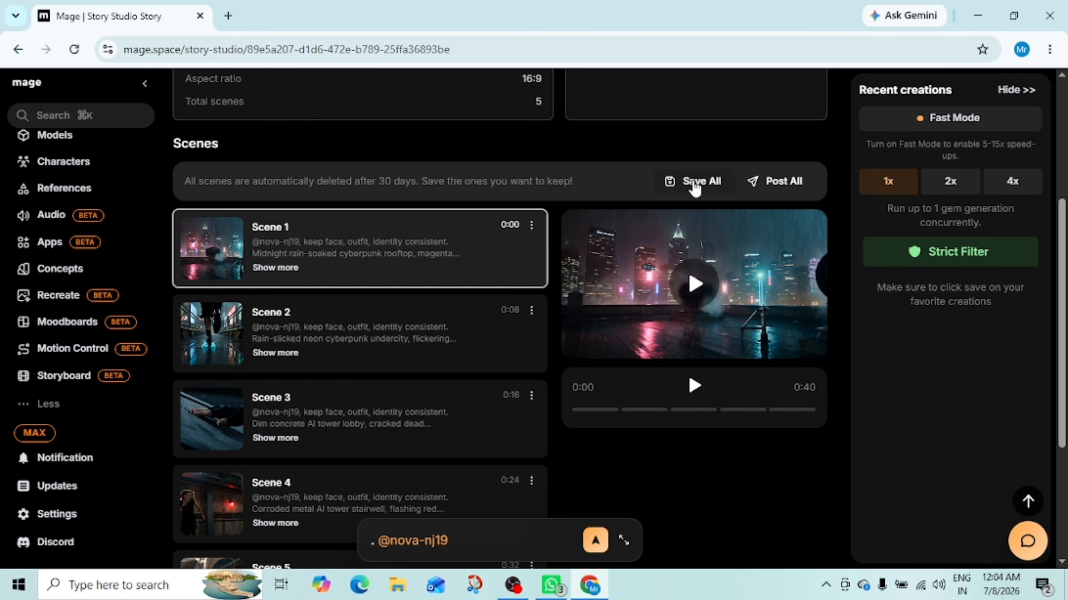
{"action": "scroll", "coordinate": [555, 336], "scroll_direction": "down", "scroll_amount": 3}
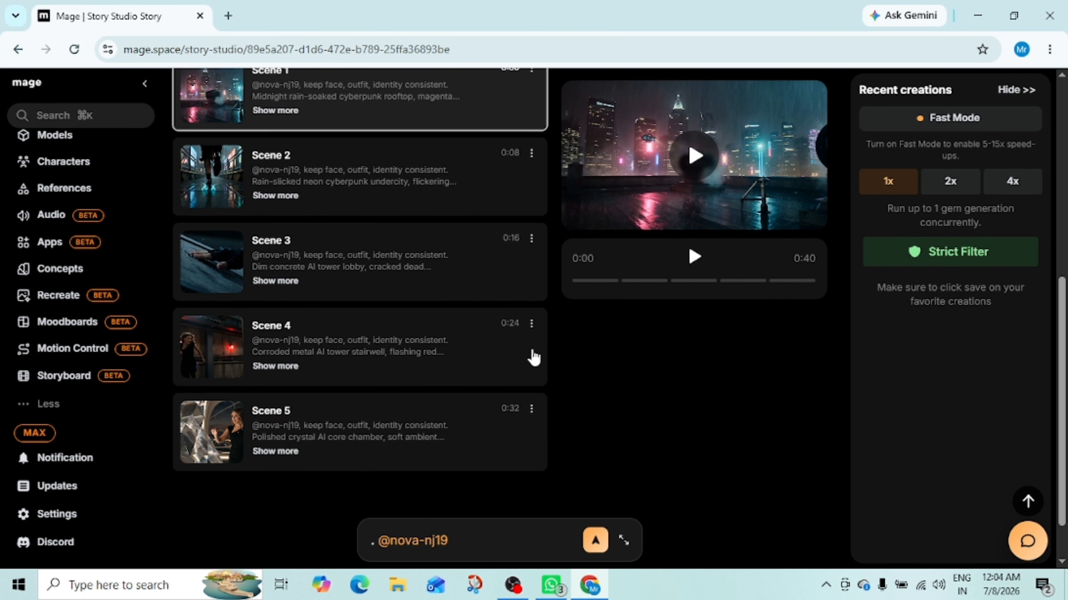